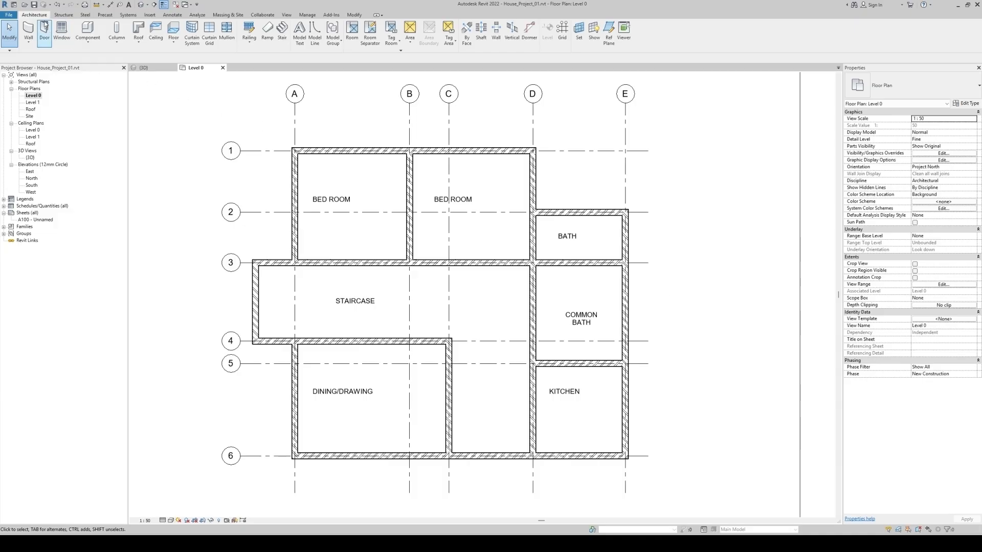
Check which door families and sizes are available in the project
left_click(45, 34)
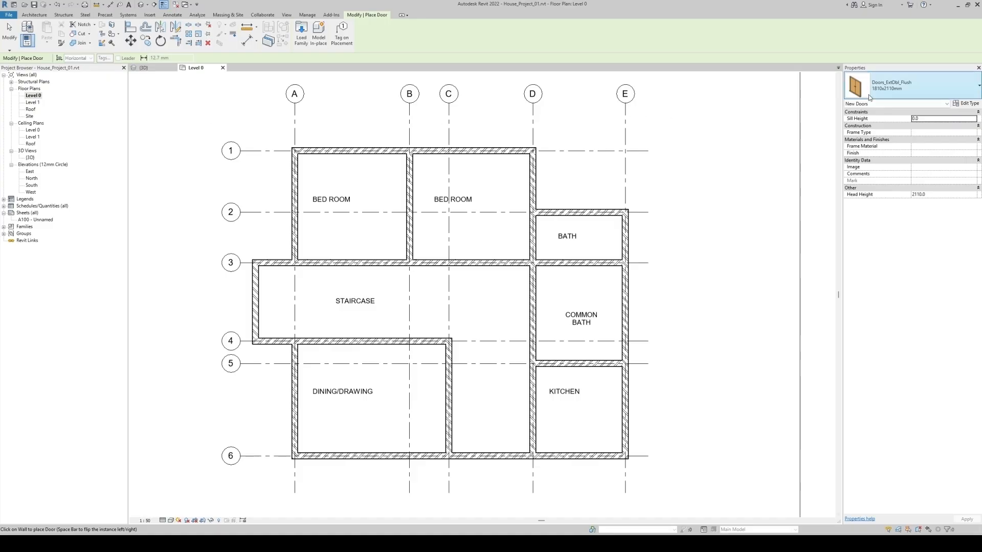
left_click(904, 86)
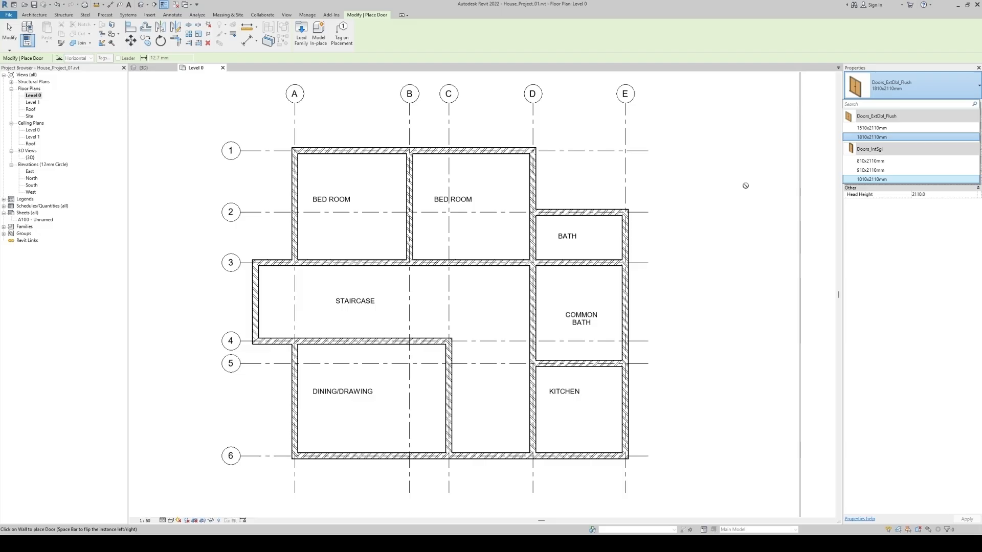
key("Escape")
key("Escape")
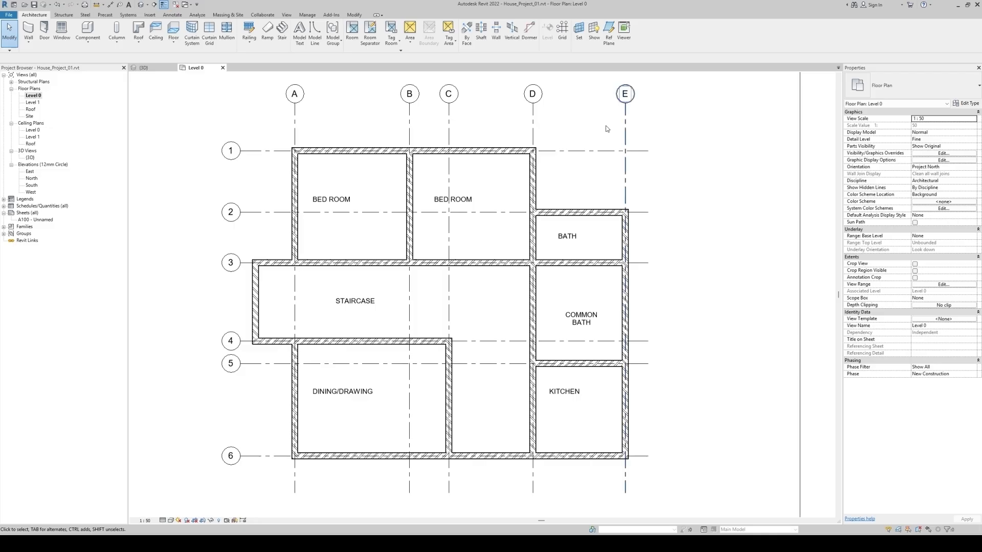
Purge only the unused door families Doors_ExtDbl_Flush and Doors_IntSgl from the project
left_click(309, 16)
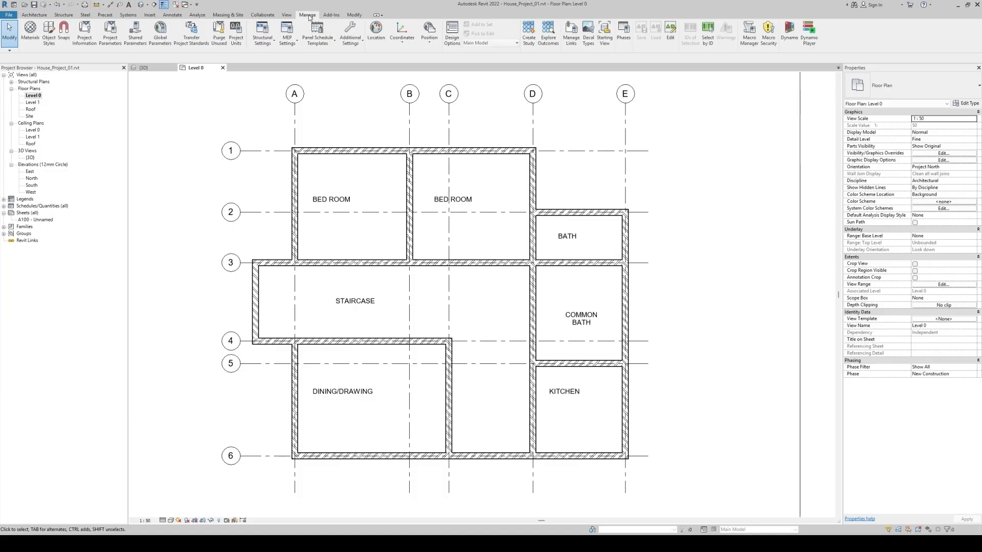
left_click(218, 36)
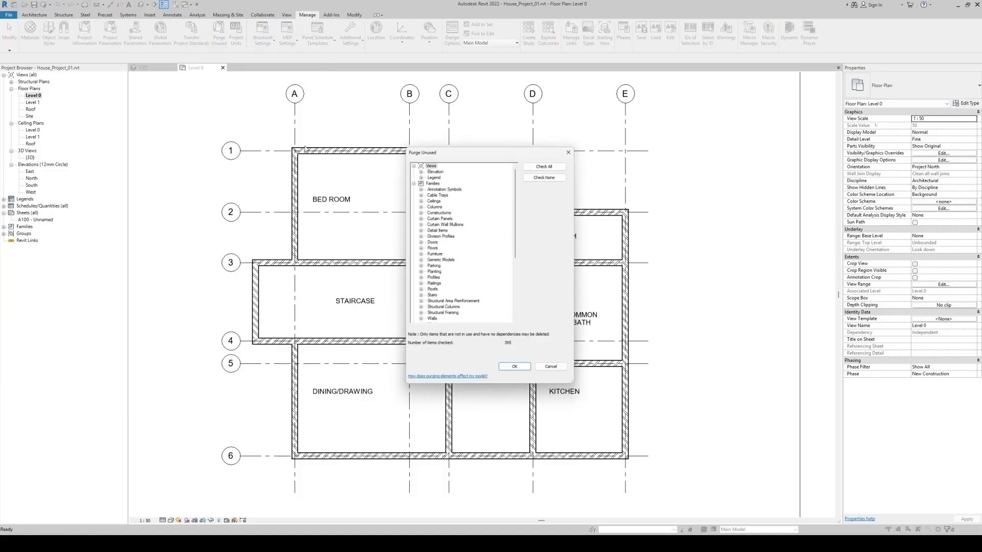
left_click(420, 242)
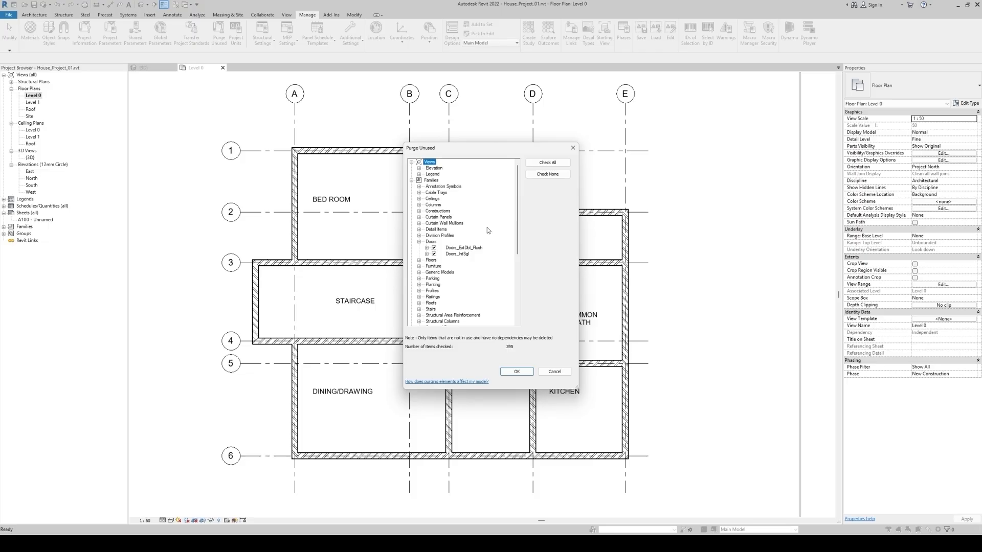
left_click(548, 177)
left_click(434, 248)
left_click(434, 253)
left_click(517, 372)
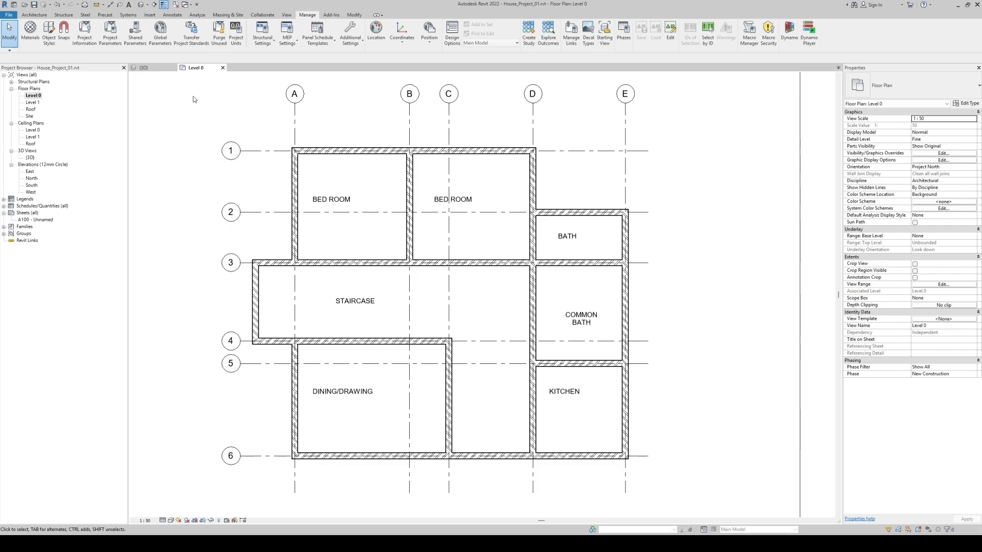
left_click(40, 16)
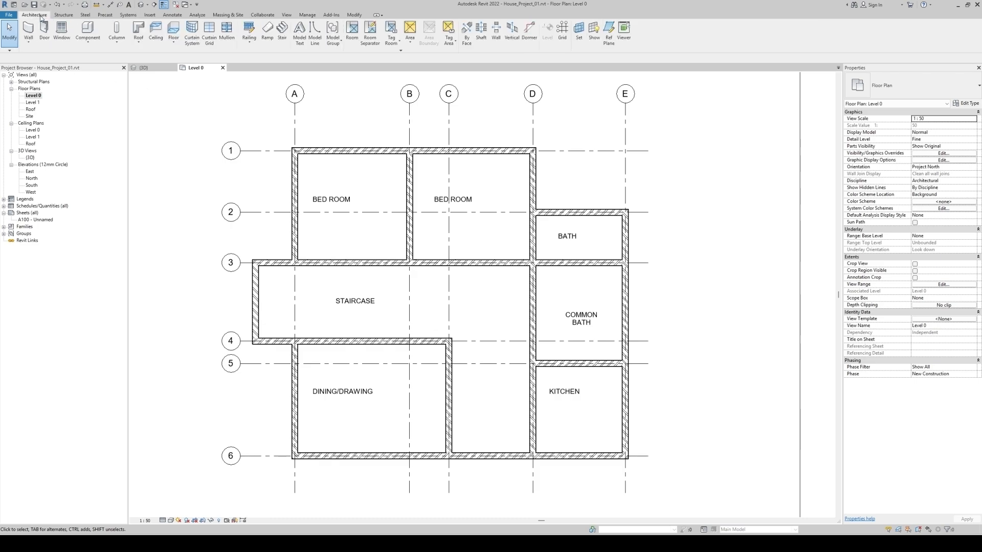
left_click(45, 30)
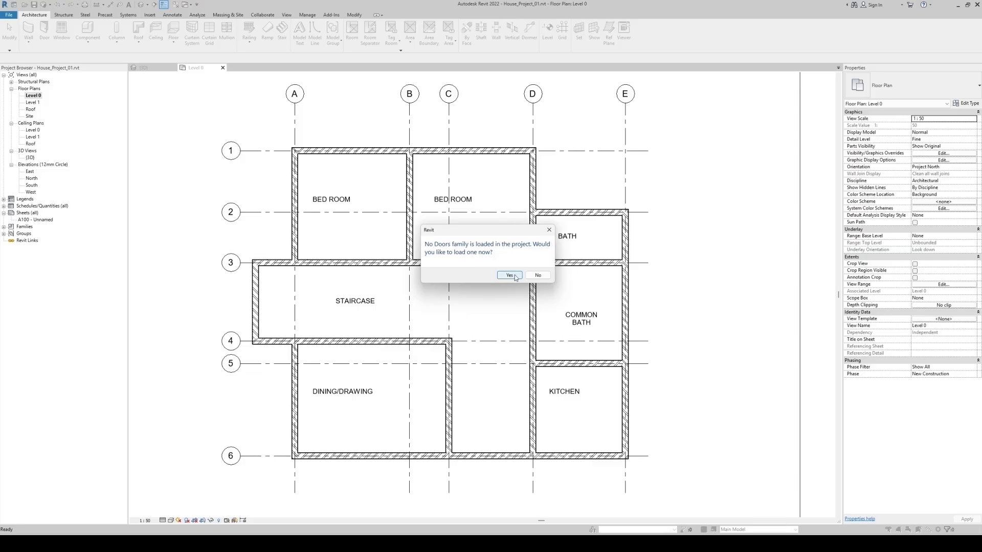
left_click(550, 231)
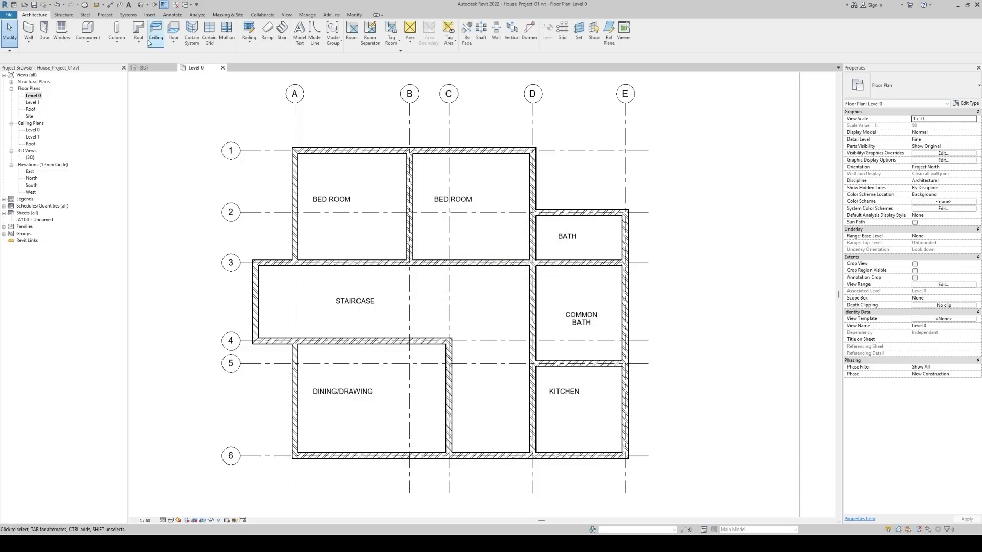
left_click(150, 15)
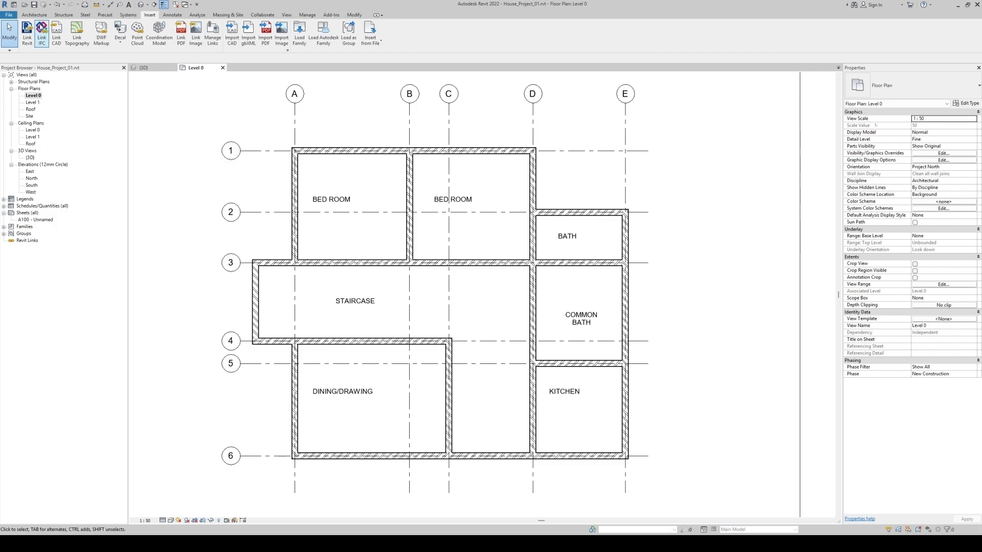
left_click(40, 15)
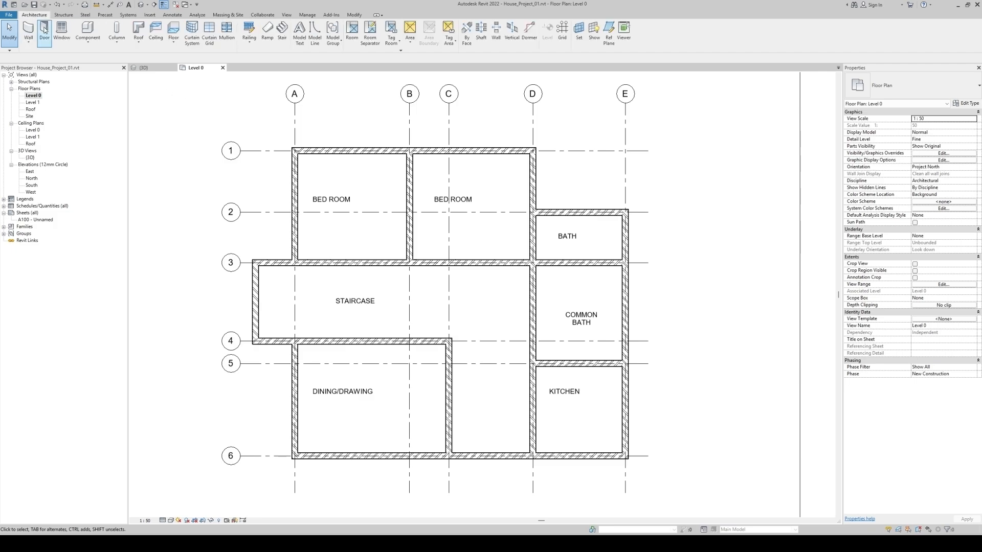
Load the Doors_Assembly_Sgl.rfa family from the library's External Doors folder for door placement
left_click(45, 31)
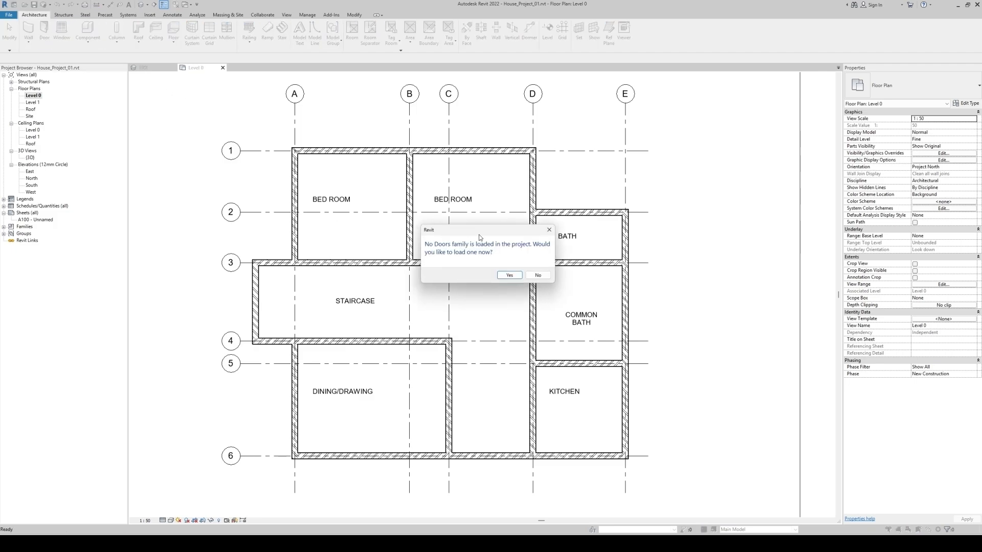
left_click(509, 275)
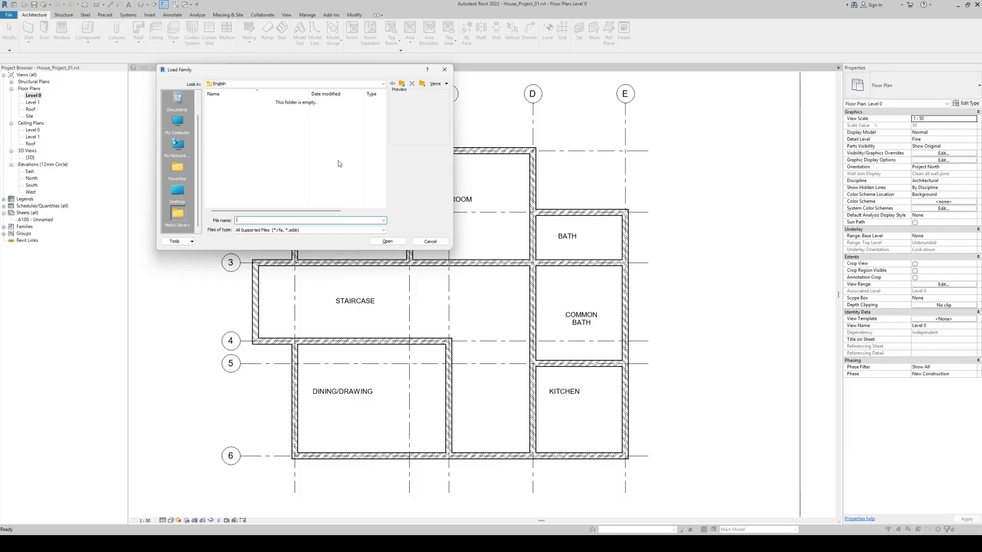
left_click(403, 84)
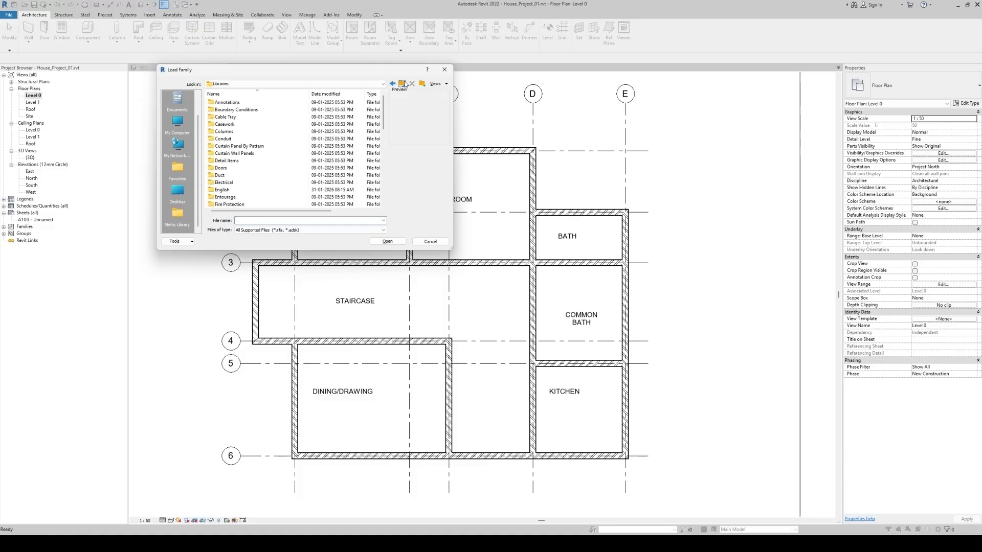
double_click(221, 168)
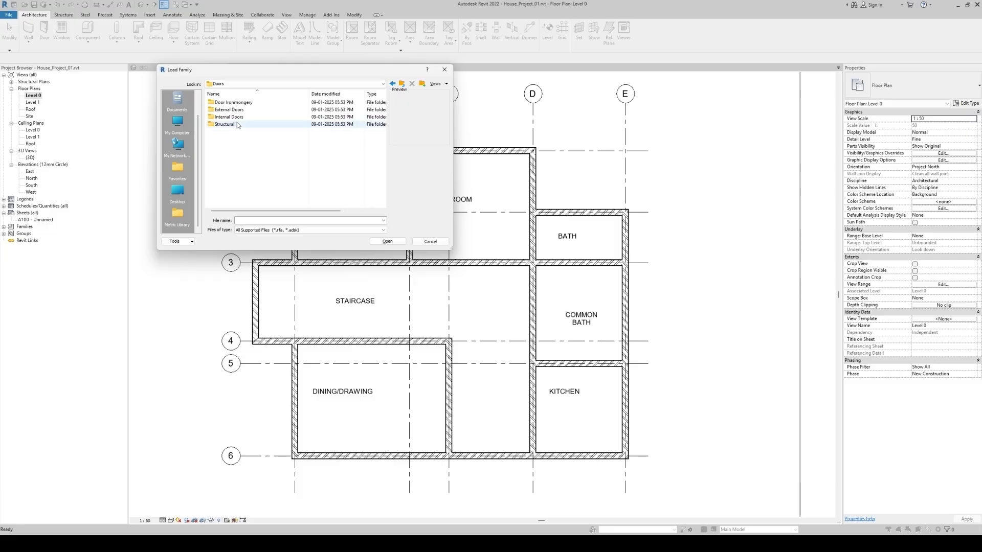
double_click(233, 110)
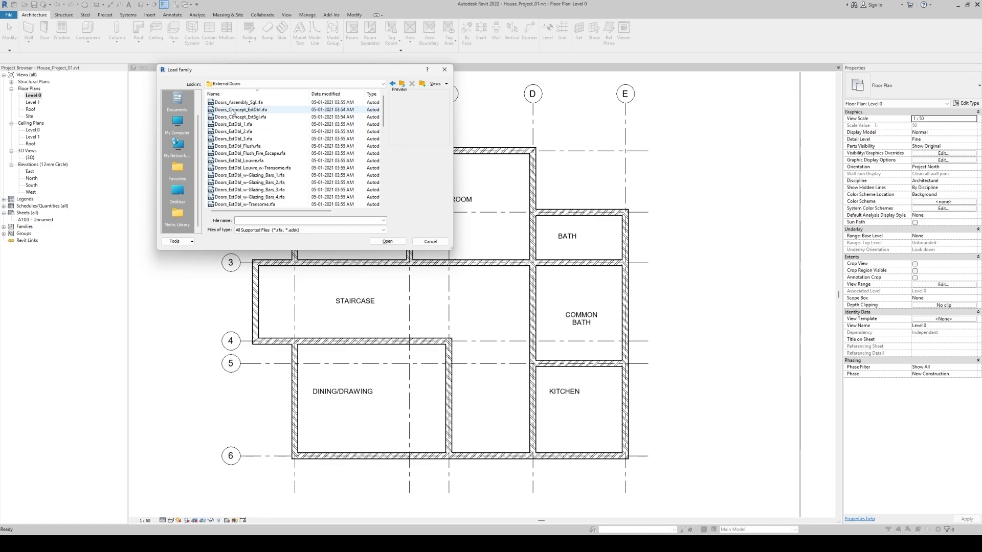
left_click(236, 102)
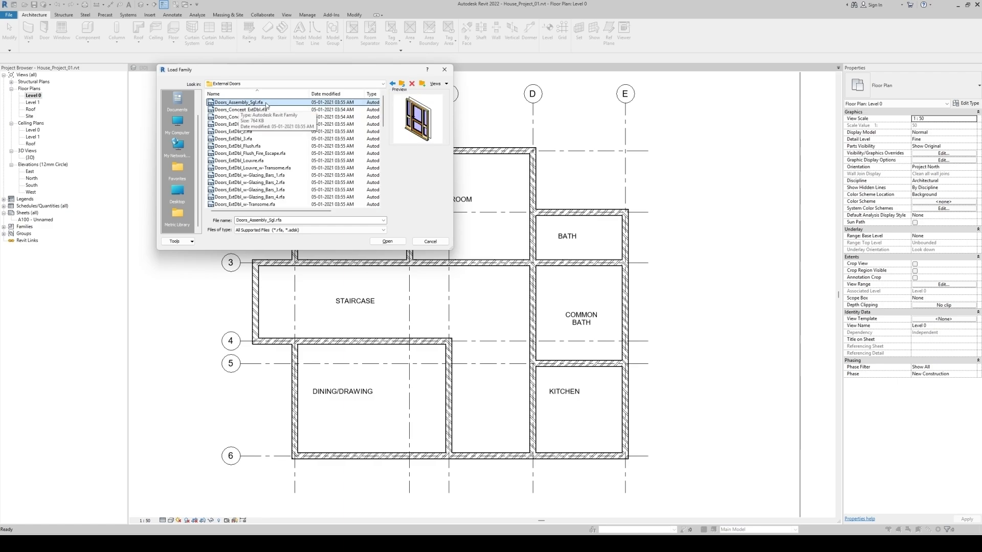
left_click(388, 241)
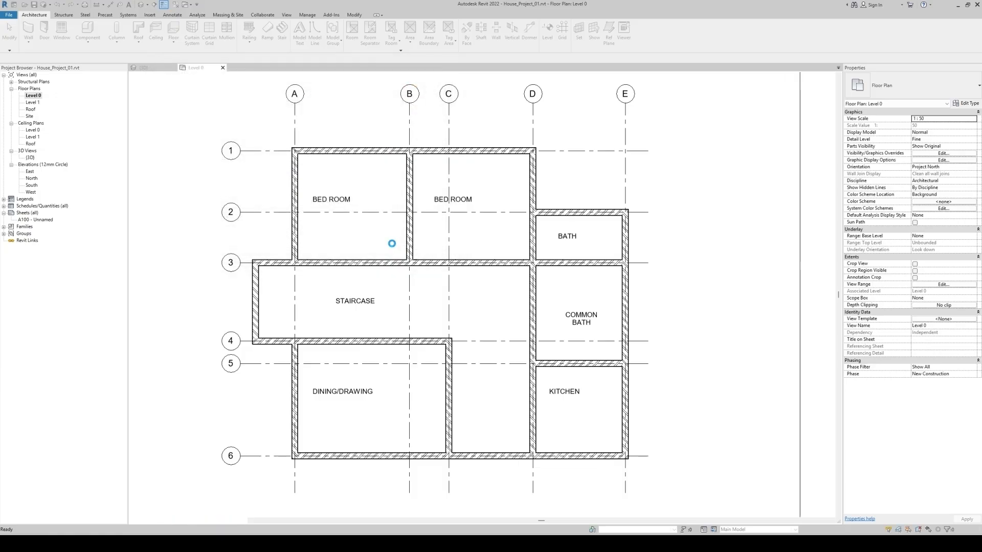
Place a Doors_Assembly_Sgl 1810x2110mm door centred in the grid 6 wall between grids C and D
left_click(908, 92)
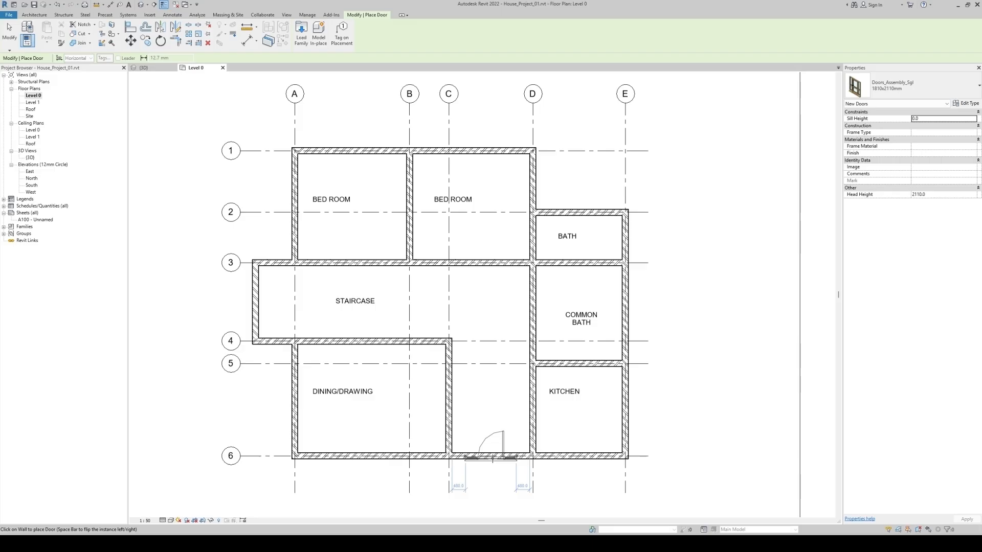
left_click(492, 458)
key("Escape")
key("Escape")
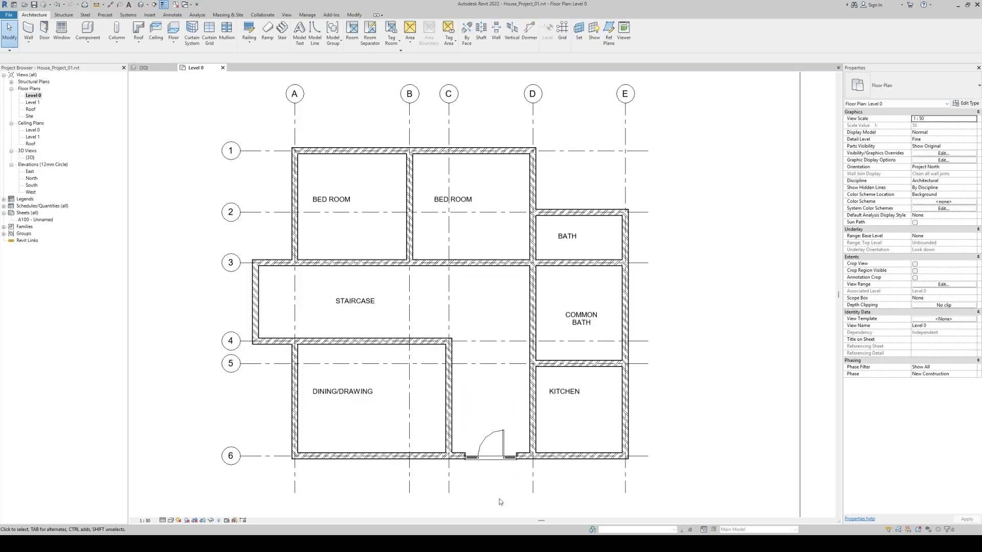
Inspect the placed entrance door in the 3D view from the front of the house
left_click(140, 5)
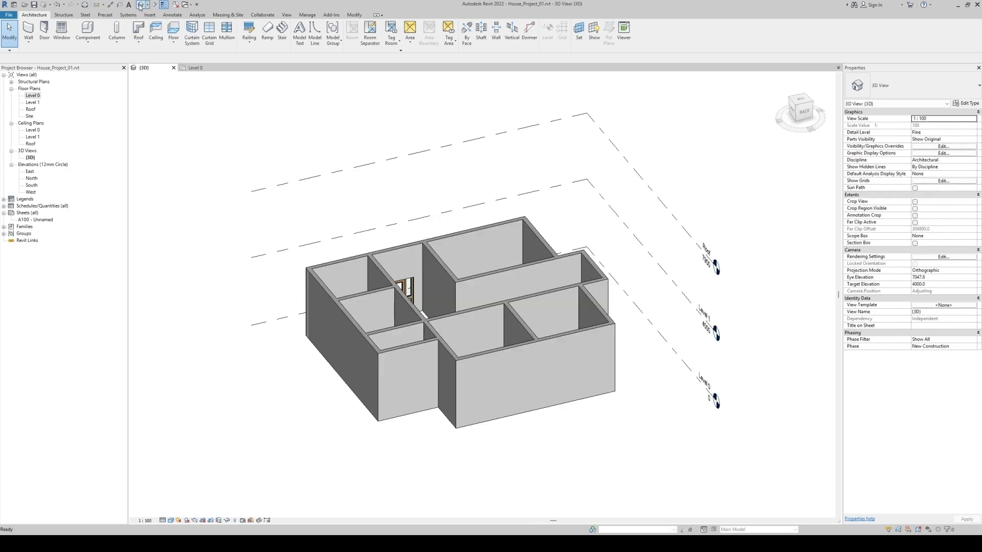
middle_click_drag(354, 453, 798, 456, "shift")
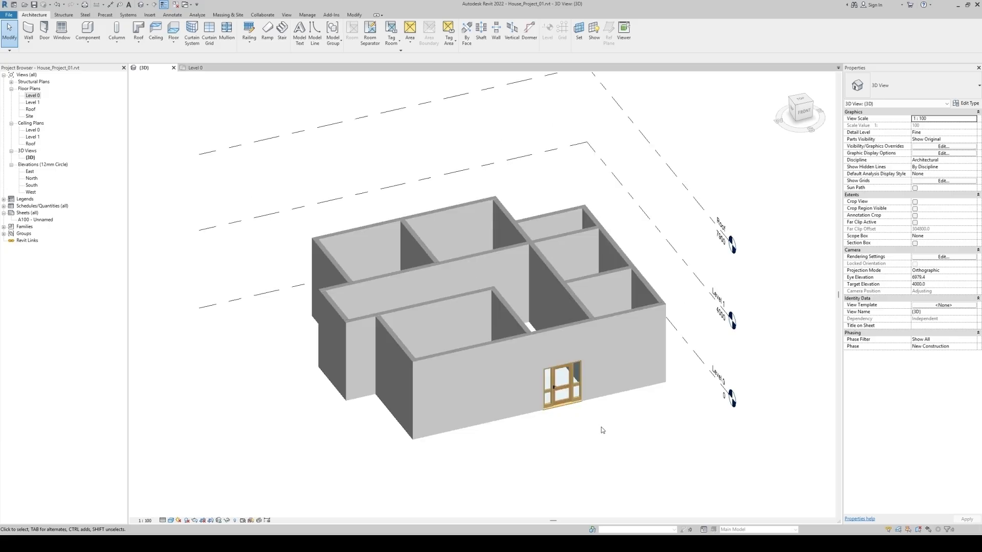
scroll(603, 431, "up", 5)
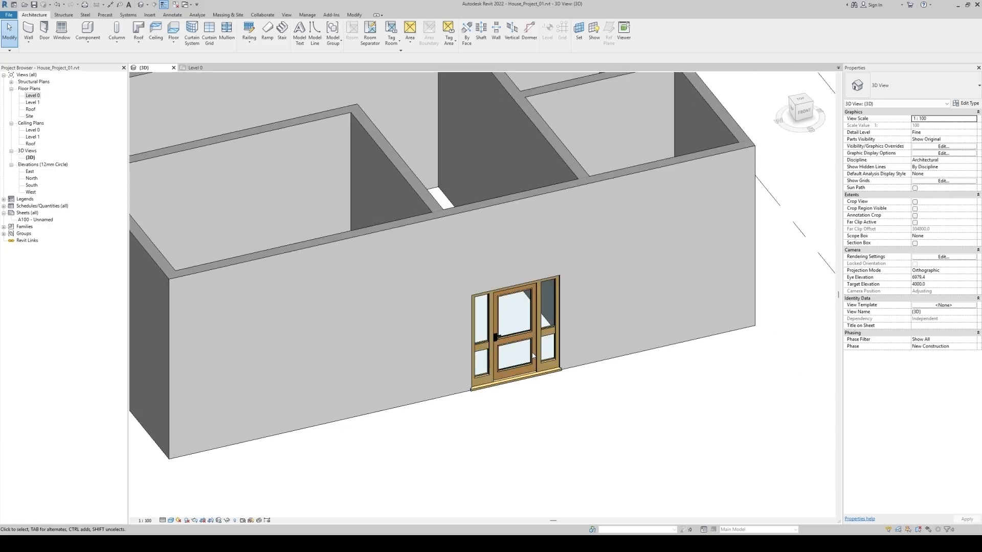
Try a sill height of 150 on the entrance door and undo the change
left_click(541, 372)
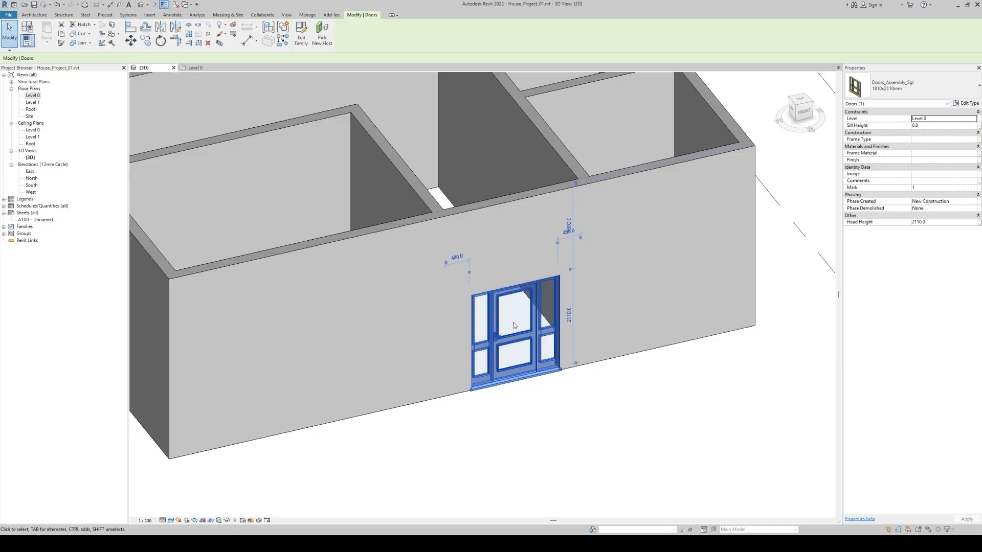
left_click(931, 125)
type("150")
left_click(672, 407)
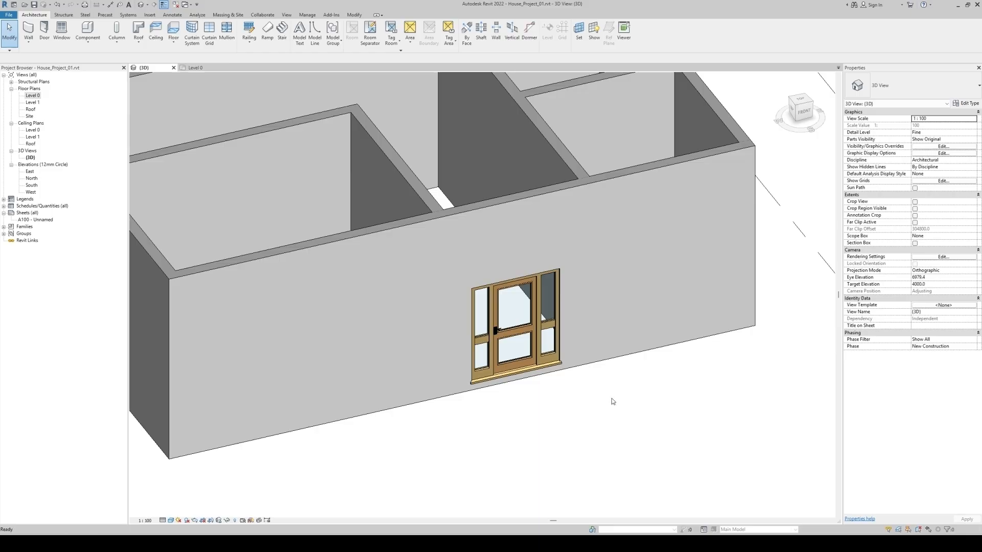
key("ctrl+z")
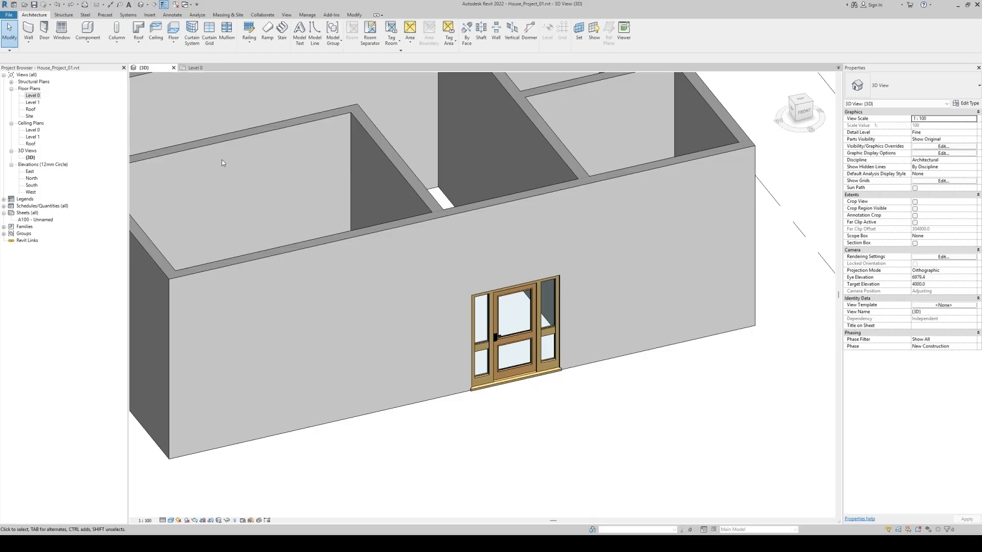
In the Level 0 plan, move the entrance door along its wall toward grid D, leaving about 50 mm to the kitchen wall
left_click(191, 67)
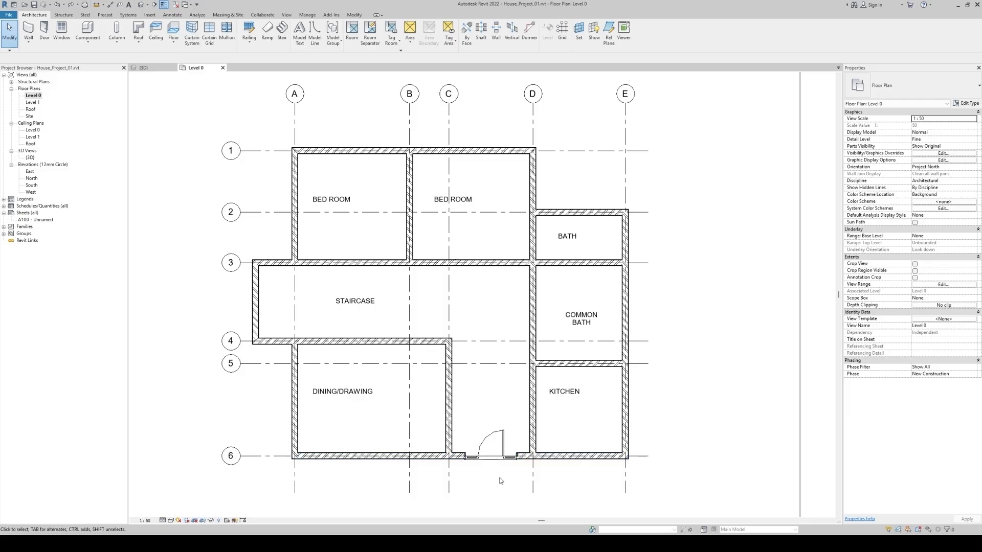
scroll(499, 481, "up", 5)
scroll(501, 481, "up", 1)
left_click(488, 358)
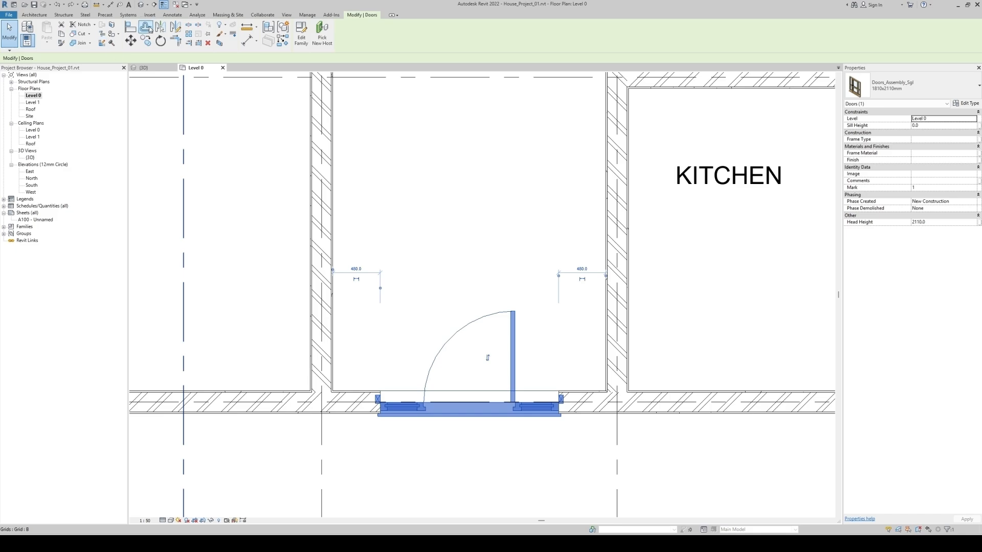
left_click(131, 40)
scroll(563, 386, "up", 3)
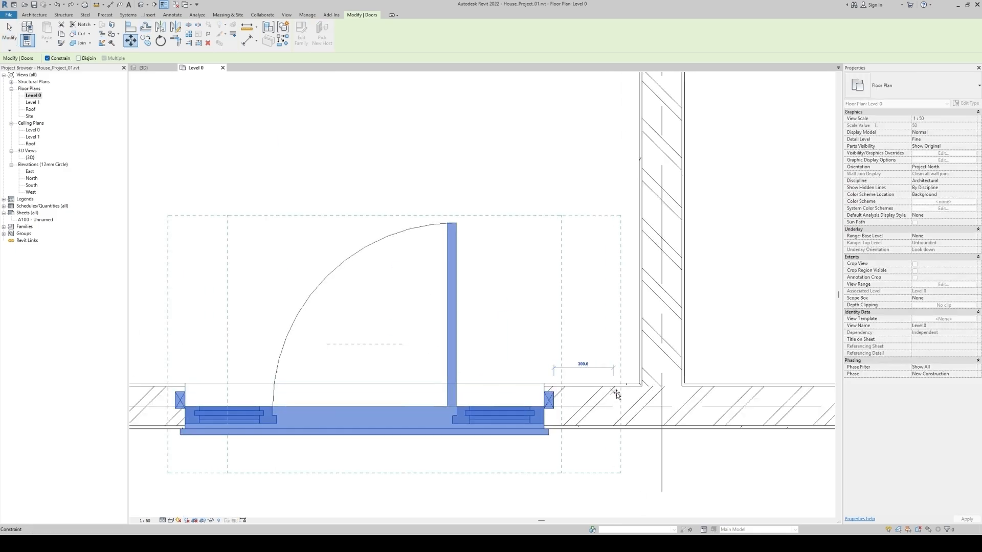
left_click(640, 394)
left_click(610, 464)
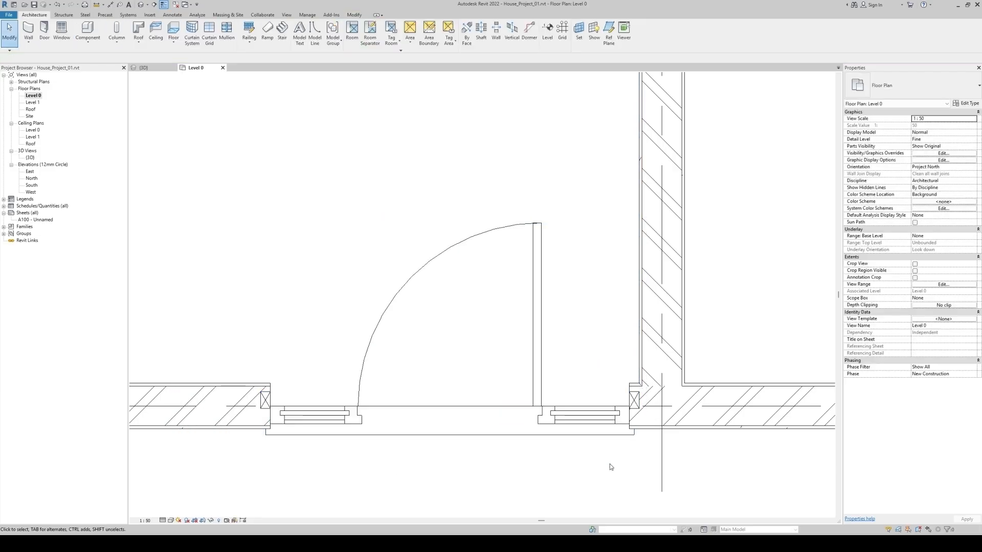
scroll(565, 339, "down", 4)
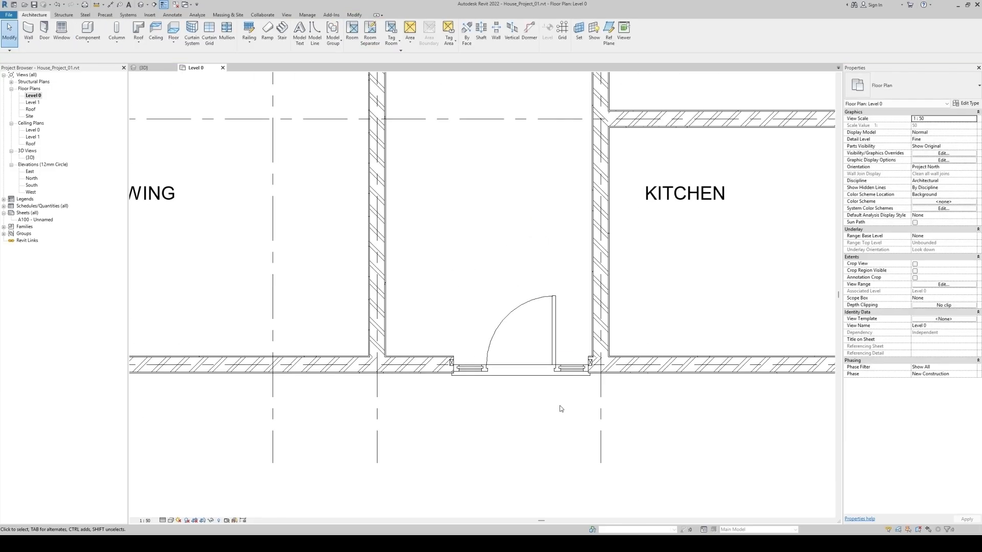
left_click(548, 376)
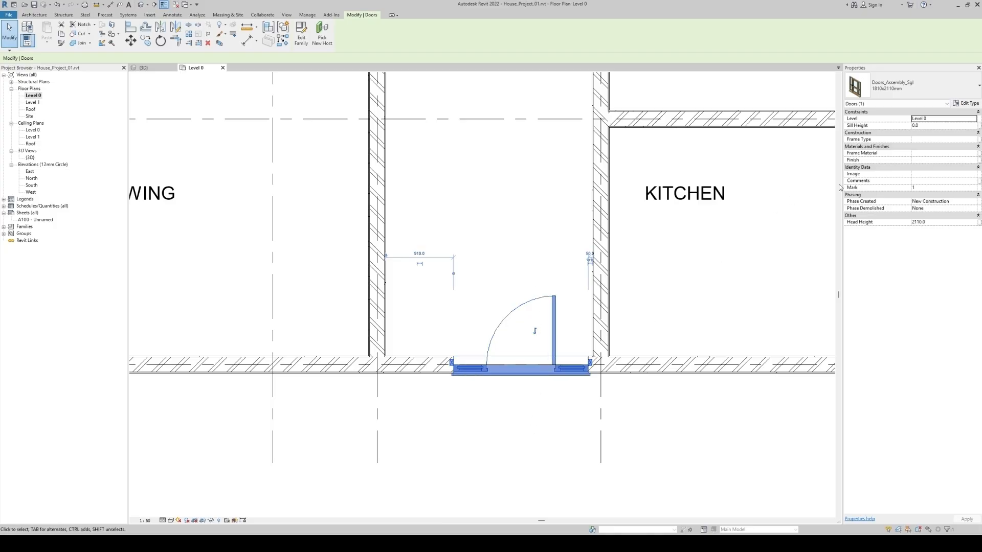
left_click(504, 336)
Move the four elevation markers together, unconstrained, from below the site boundary so they surround the house plan
scroll(453, 321, "down", 4)
scroll(453, 322, "down", 2)
scroll(453, 322, "down", 6)
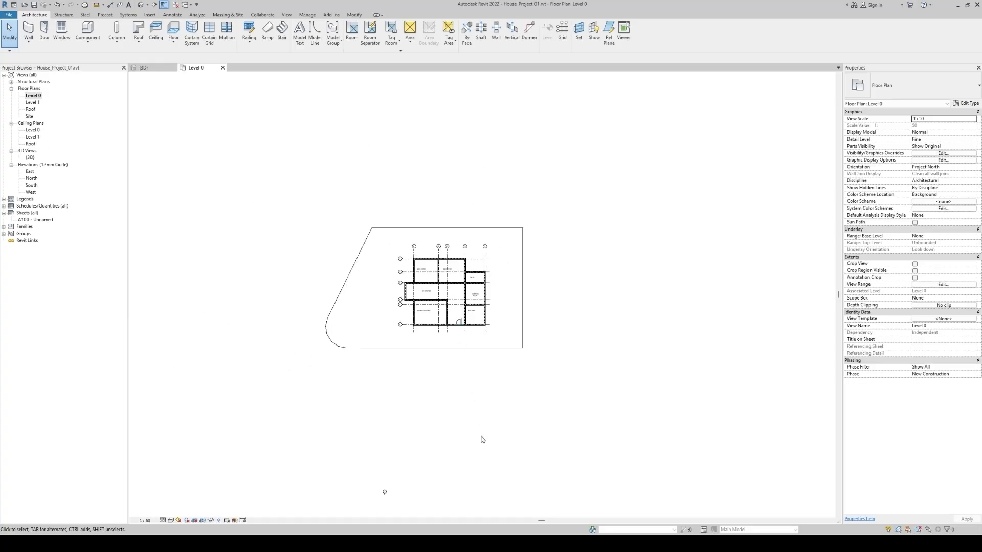
middle_click_drag(493, 443, 496, 282)
left_click_drag(267, 278, 554, 506)
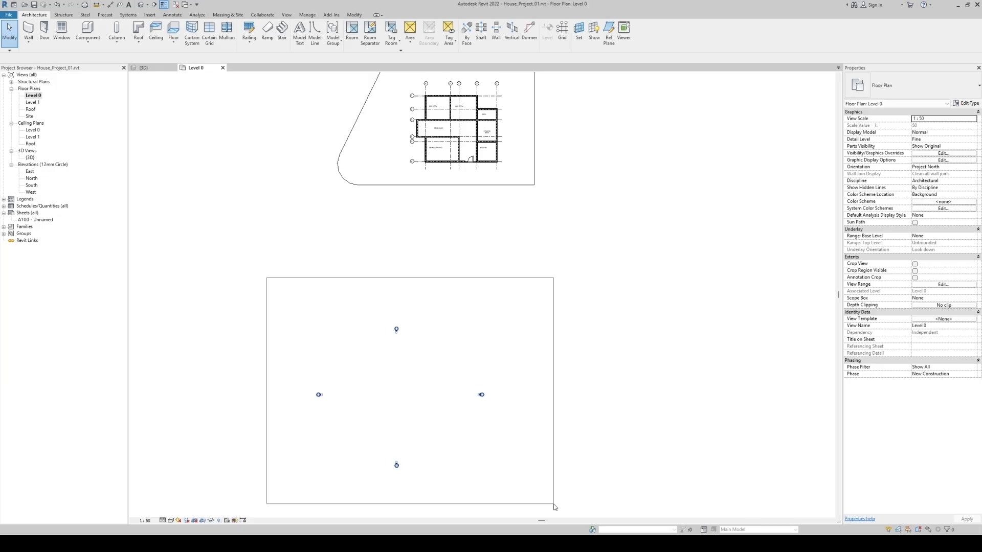
left_click_drag(555, 507, 554, 507)
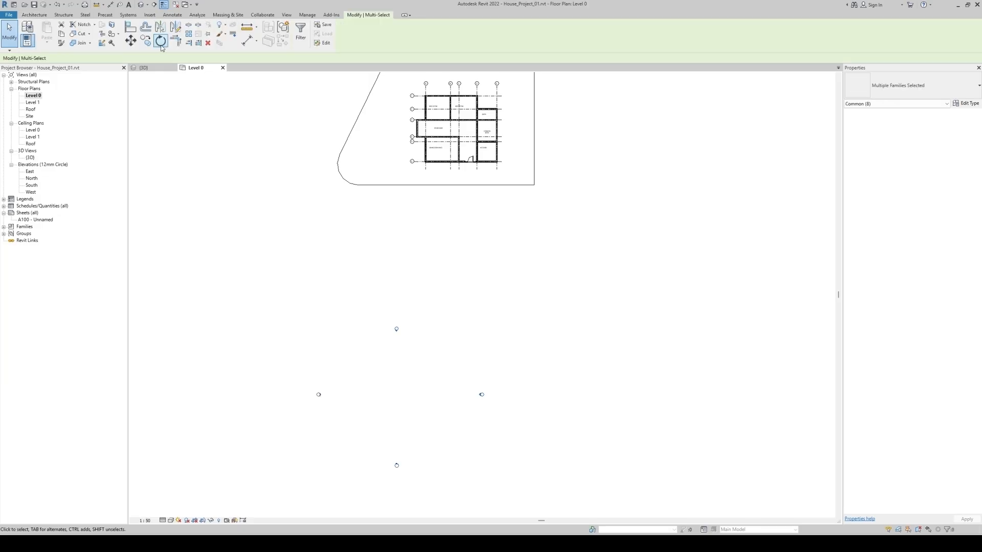
left_click(132, 44)
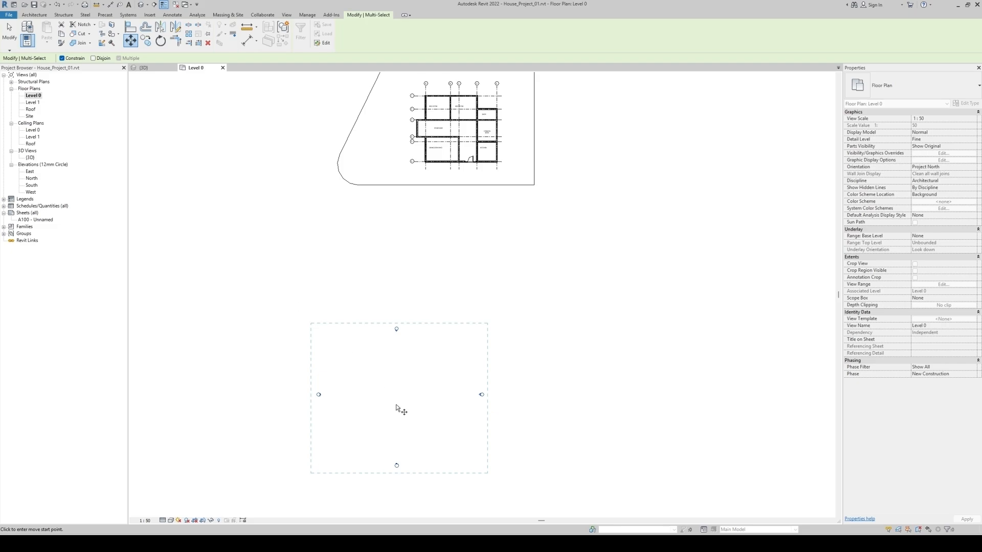
left_click(371, 400)
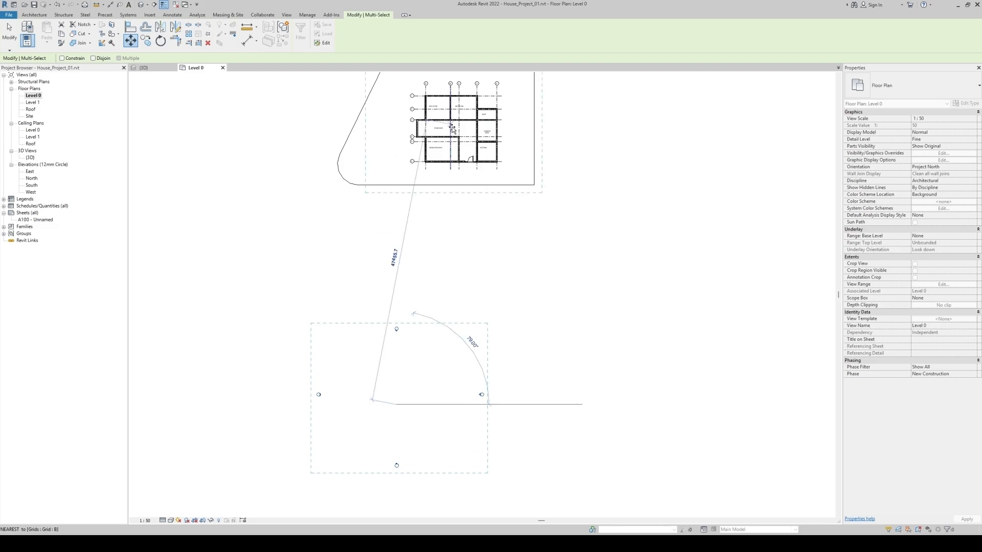
left_click(426, 123)
middle_click_drag(526, 178, 517, 237)
scroll(512, 241, "up", 3)
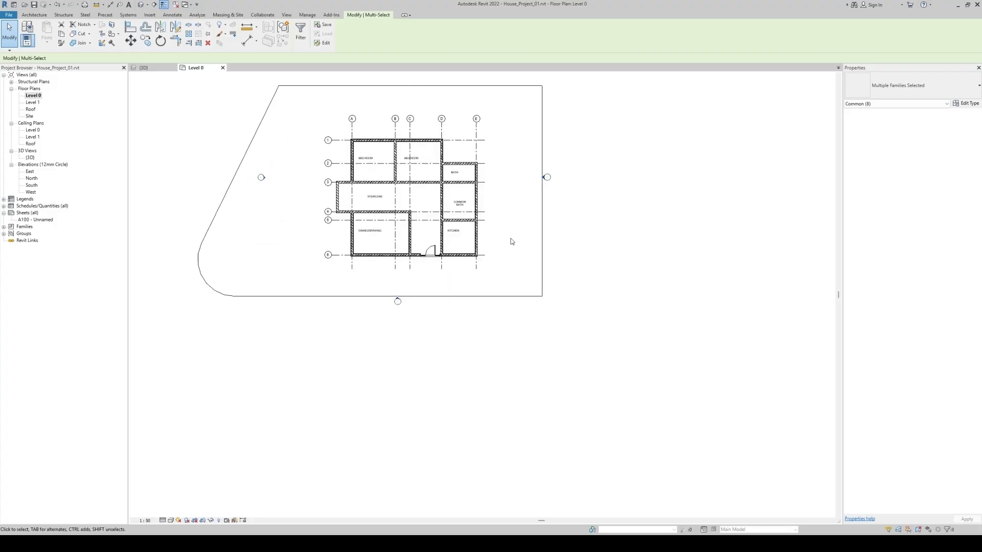
key("Escape")
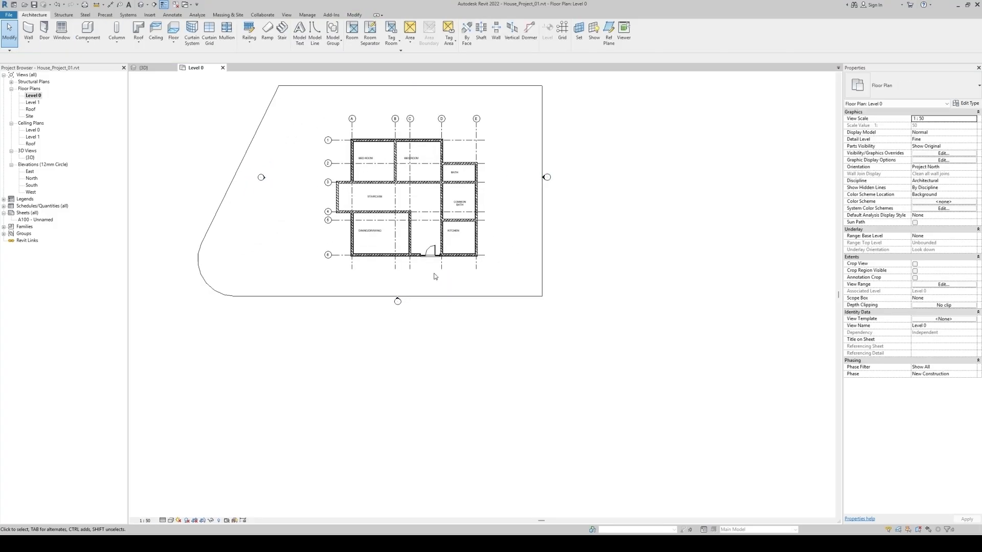
Select the elevation marker below the house to check its view line and open its South elevation view
scroll(398, 298, "up", 4)
left_click(398, 295)
scroll(430, 311, "down", 4)
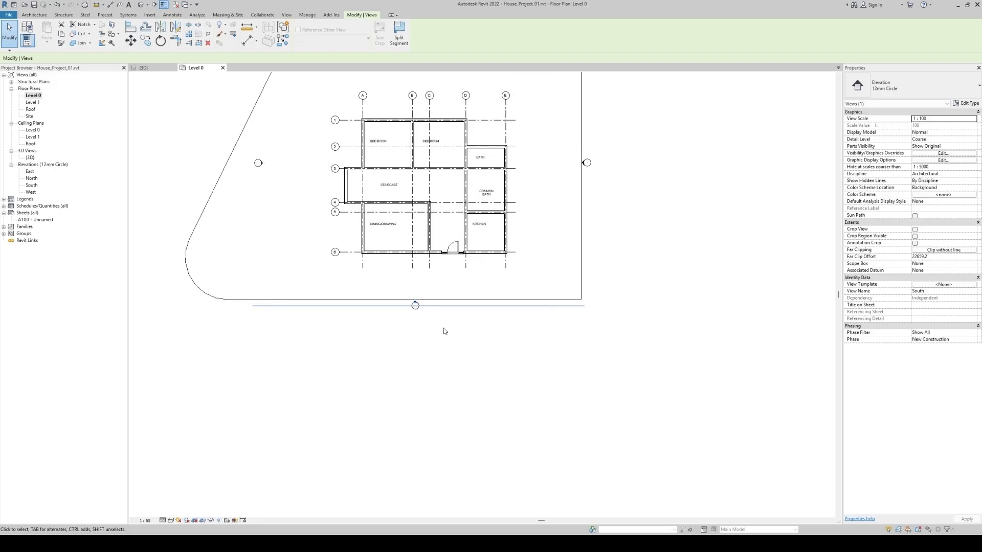
key("Escape")
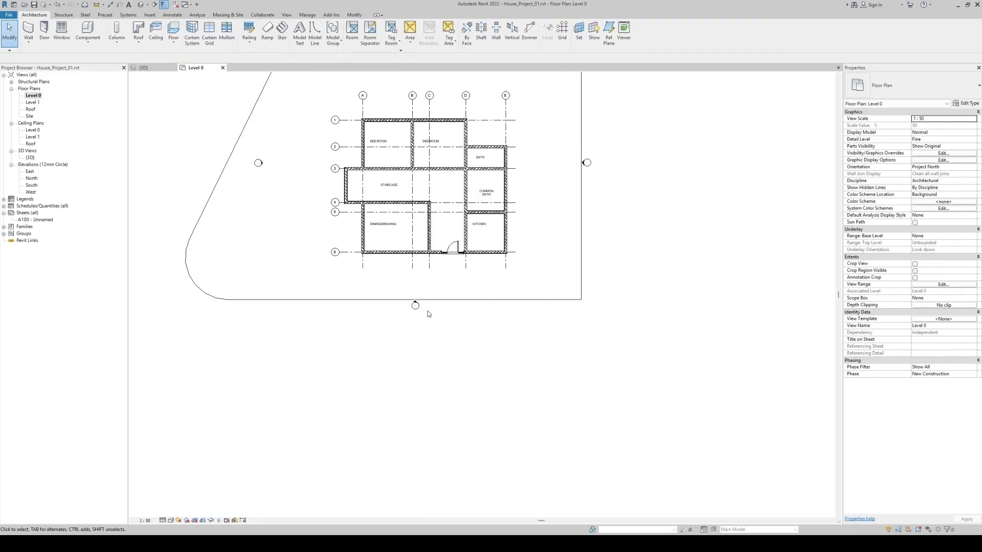
scroll(427, 314, "up", 4)
double_click(398, 298)
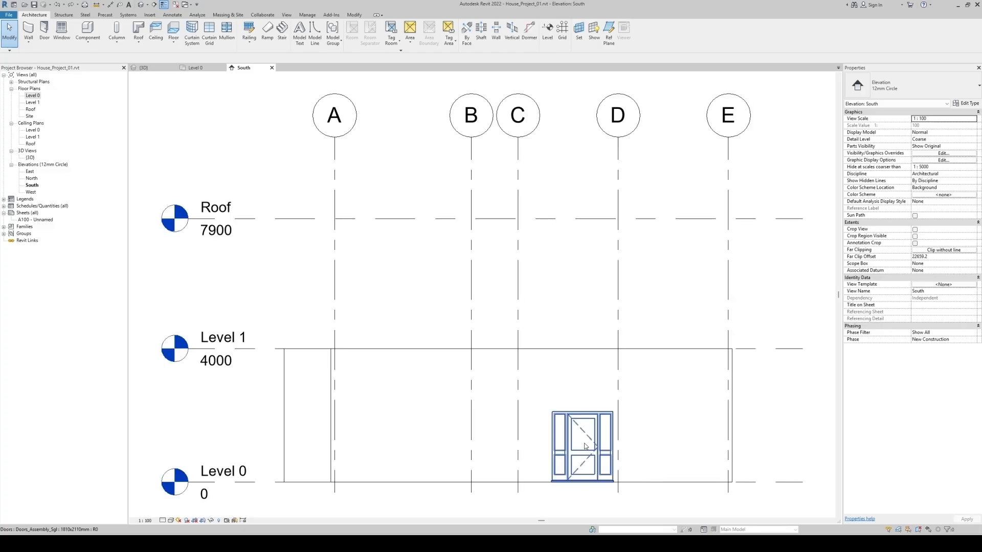
left_click(584, 443)
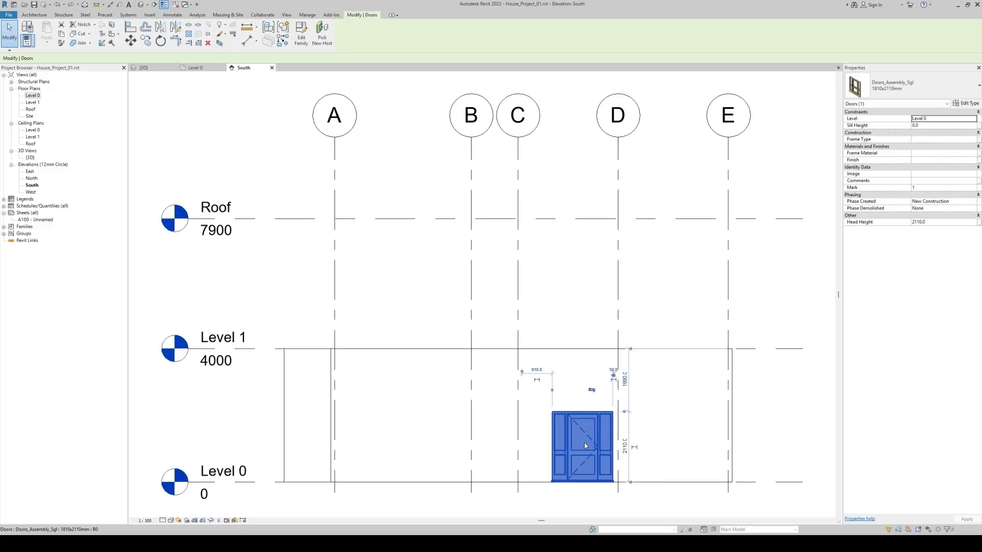
key("m")
key("v")
scroll(639, 465, "up", 1)
scroll(648, 470, "up", 1)
left_click(647, 422)
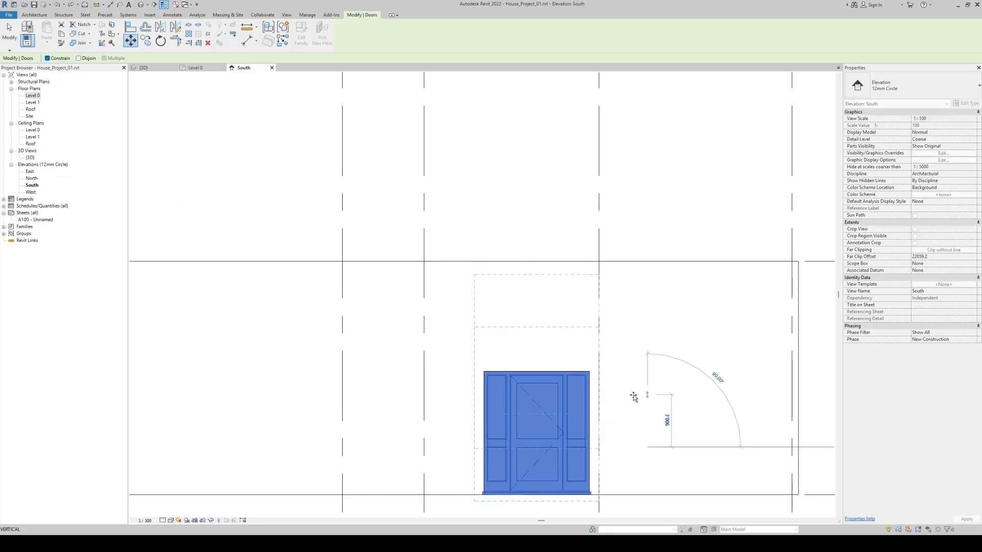
key("Escape")
key("Escape")
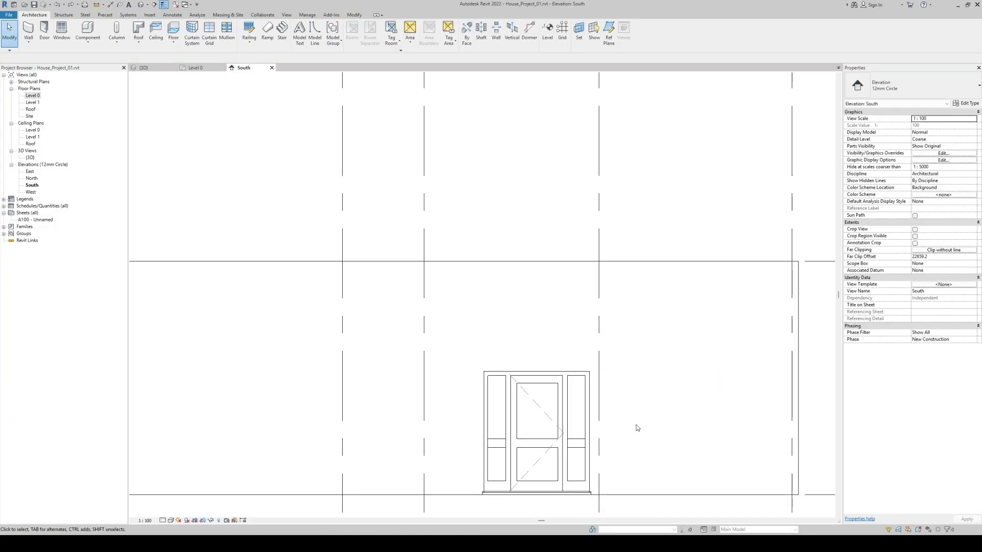
Close the South elevation and, in the Level 0 plan, set the entrance door's distance from the dining/drawing room wall to 480 mm
scroll(637, 427, "down", 2)
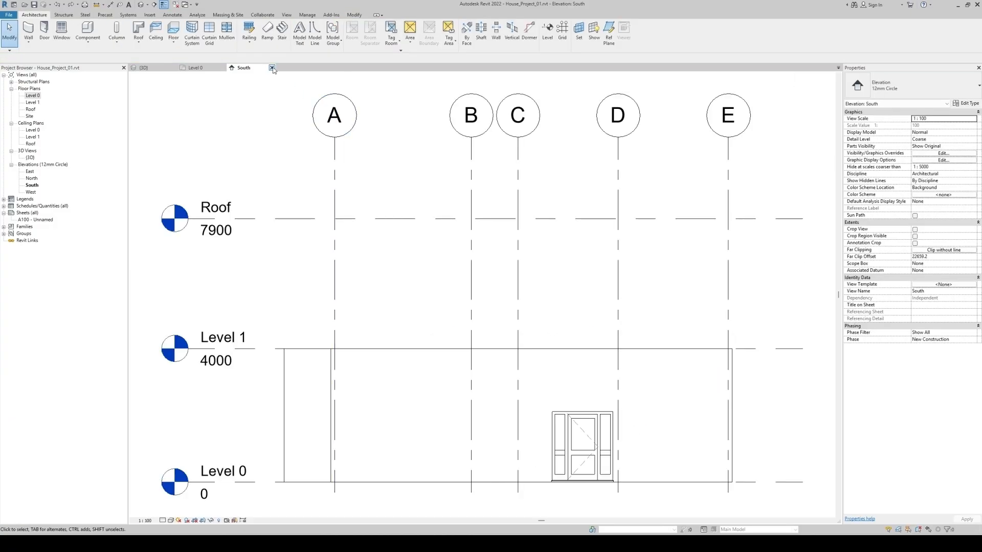
left_click(271, 67)
middle_click_drag(547, 256, 563, 481)
scroll(500, 351, "up", 1)
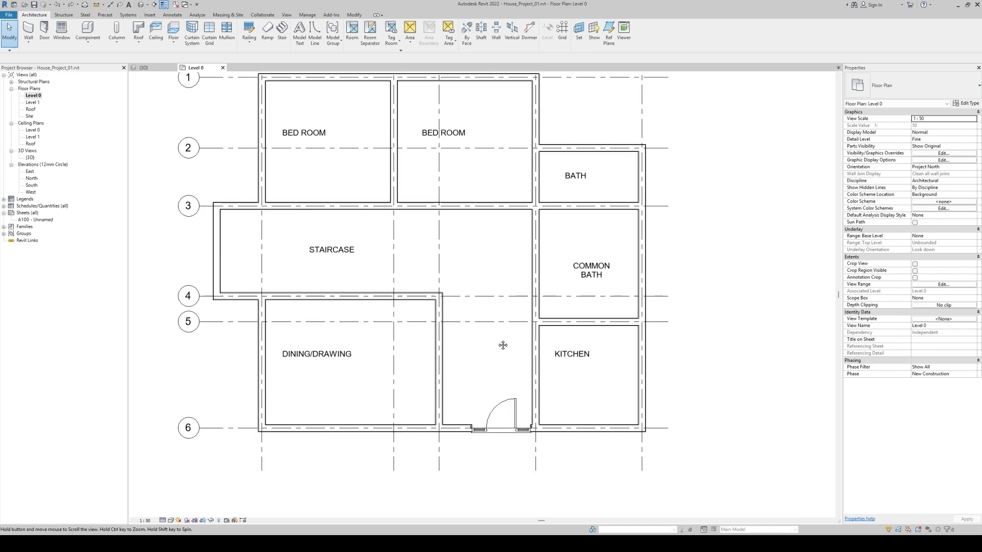
middle_click_drag(501, 348, 502, 378)
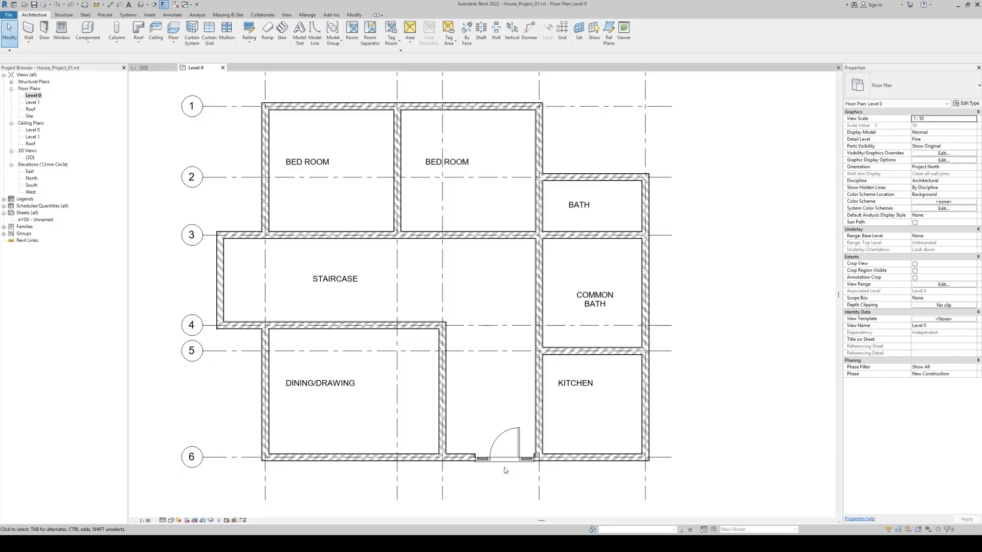
left_click(504, 459)
scroll(501, 491, "up", 3)
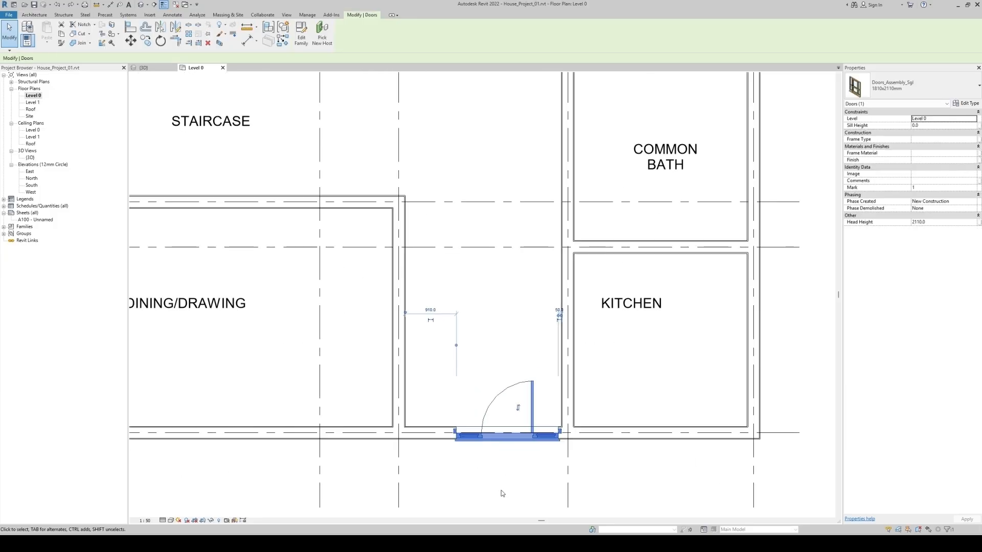
left_click(436, 311)
type("480")
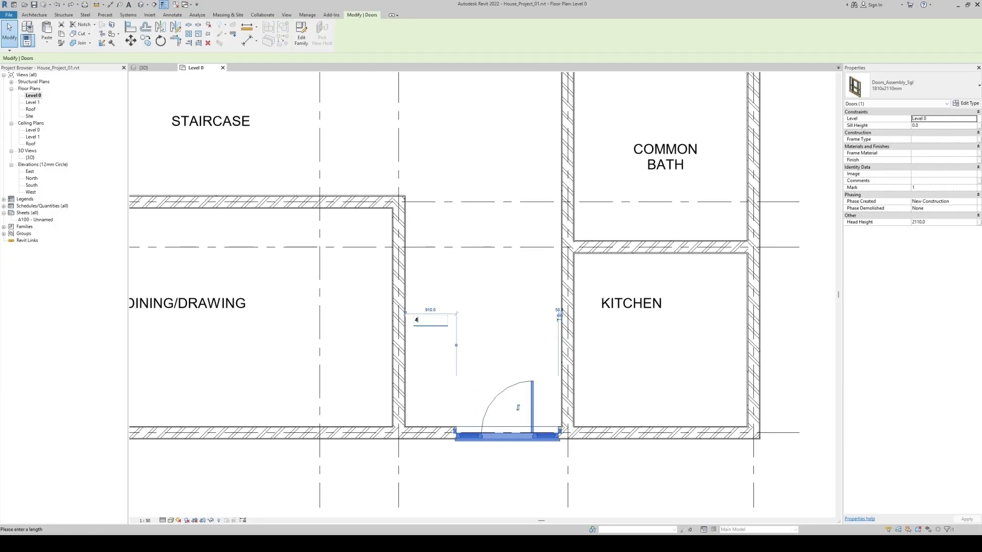
key("Return")
key("Escape")
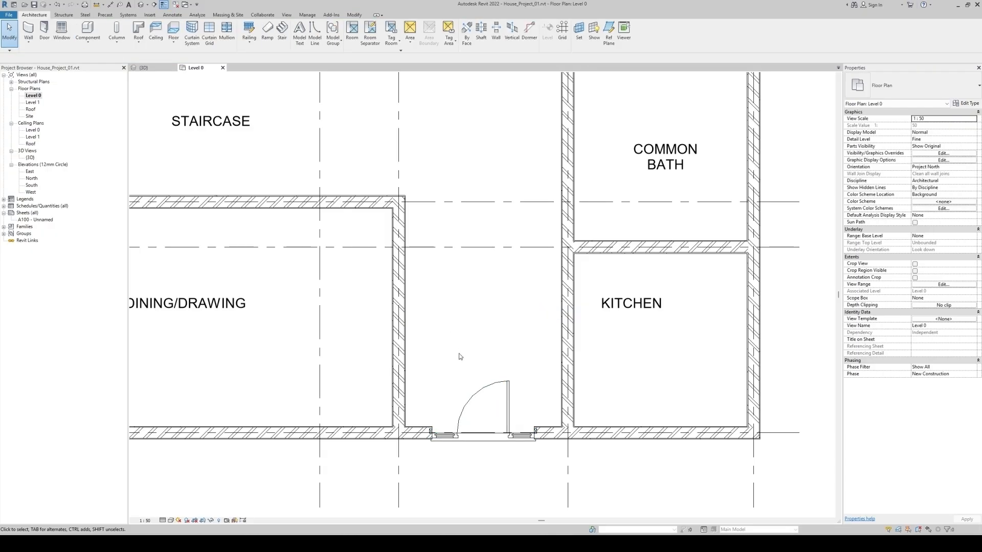
Start placing another door and load the Doors_IntSgl_1 family from the Internal Doors library folder
scroll(463, 340, "down", 5)
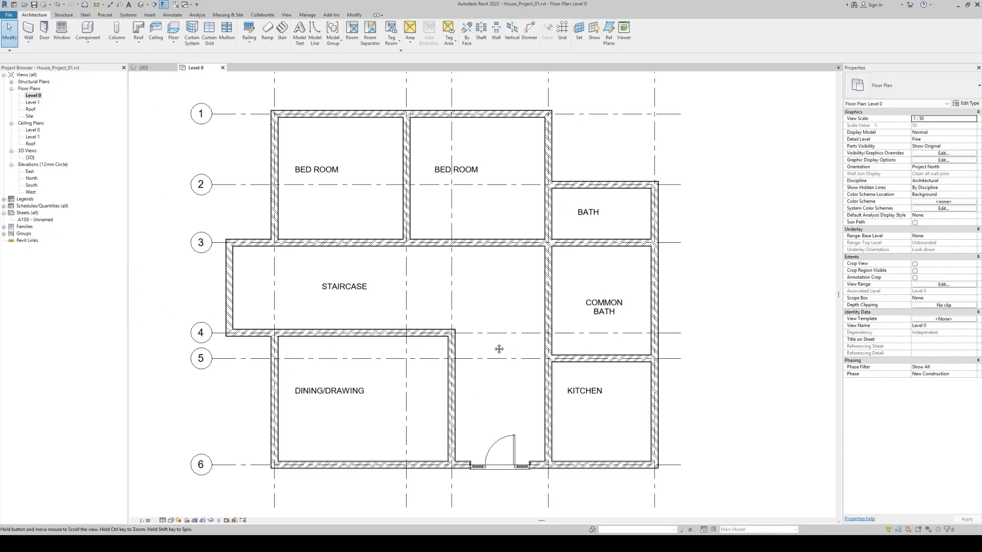
middle_click_drag(499, 347, 494, 355)
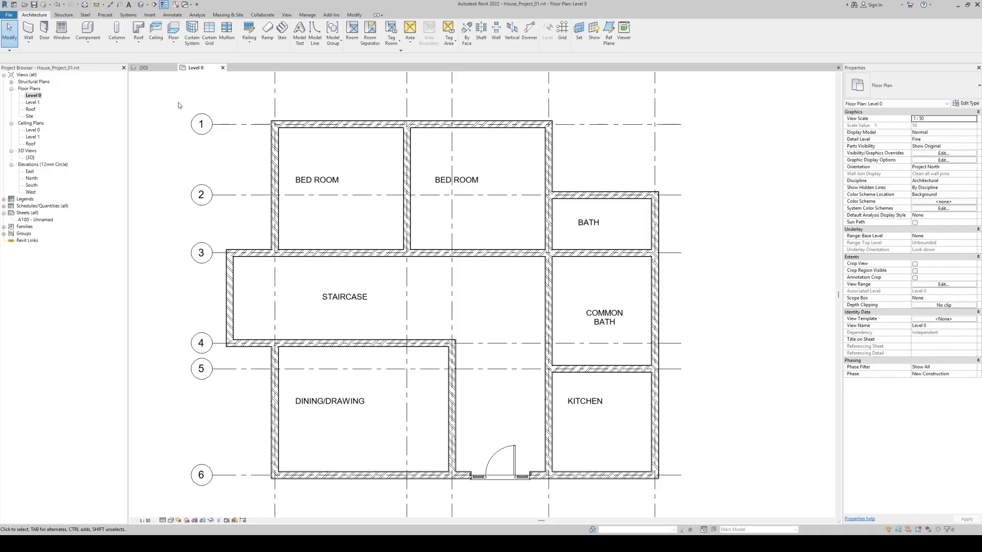
left_click(45, 30)
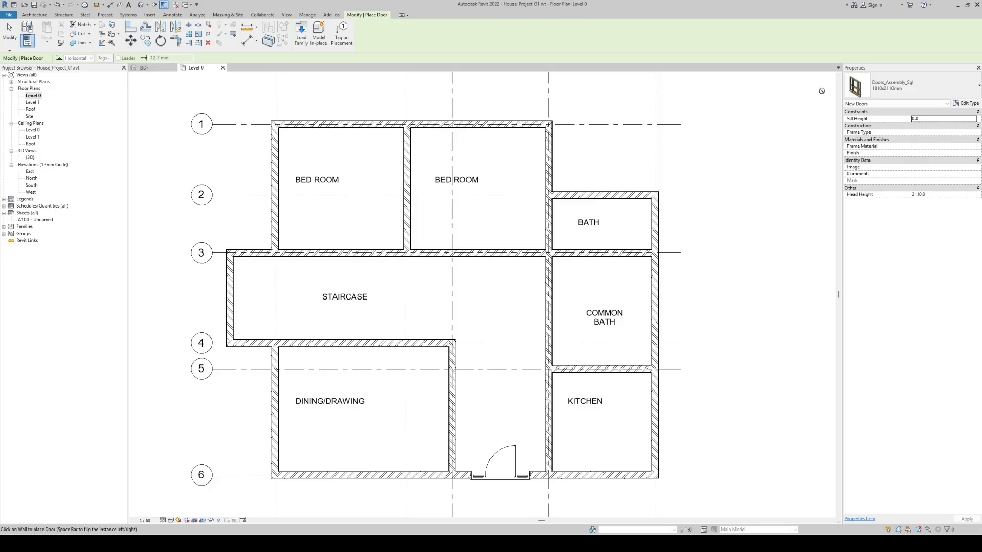
left_click(908, 86)
mouse_move(897, 127)
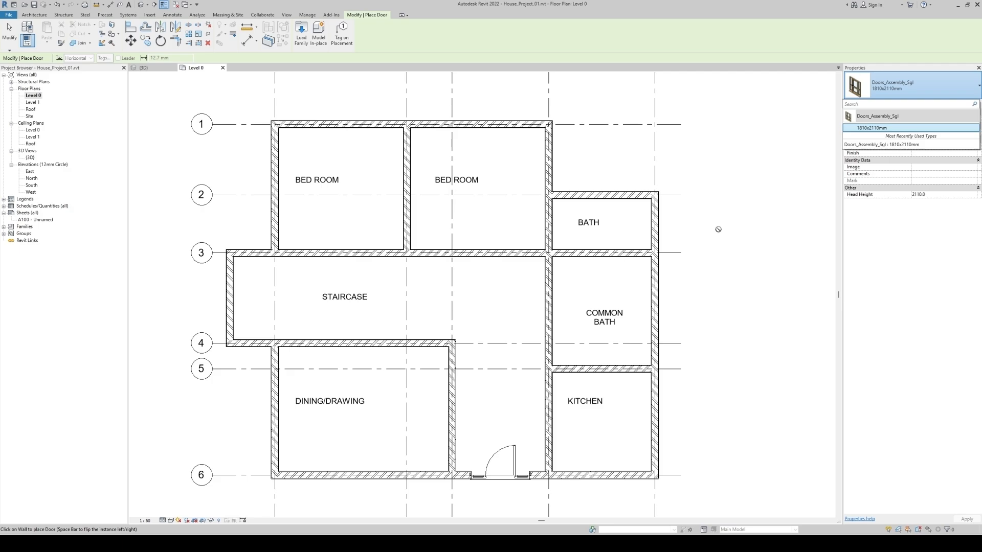
left_click(302, 34)
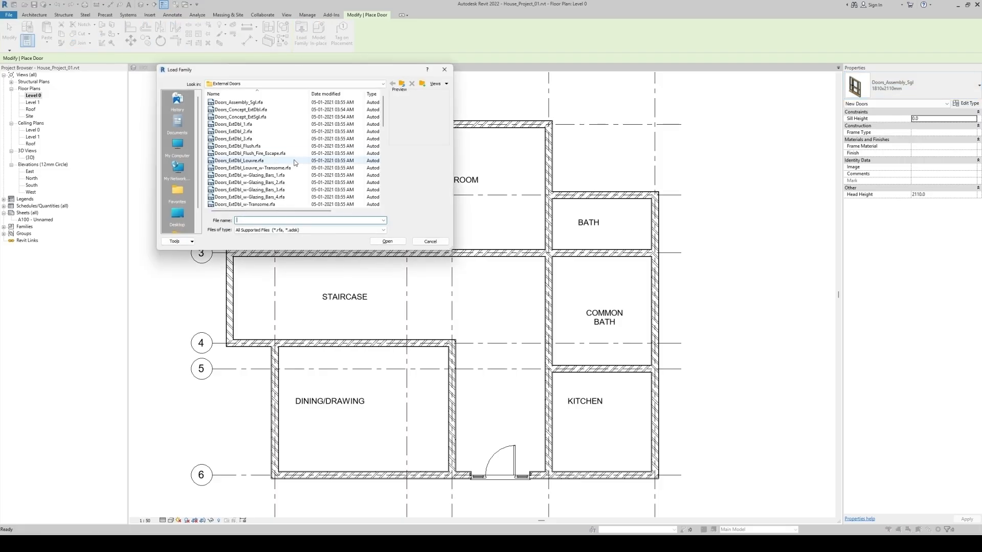
left_click(402, 84)
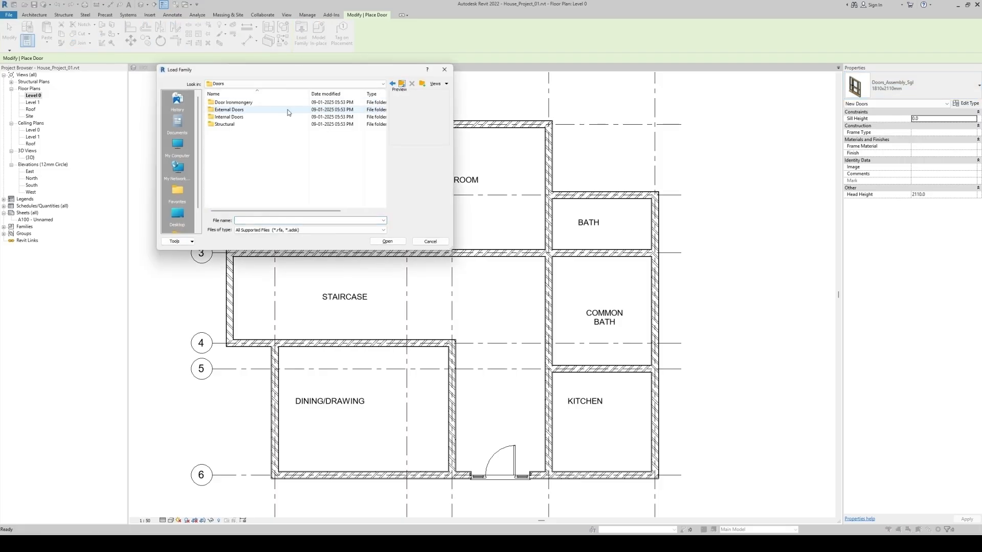
double_click(233, 117)
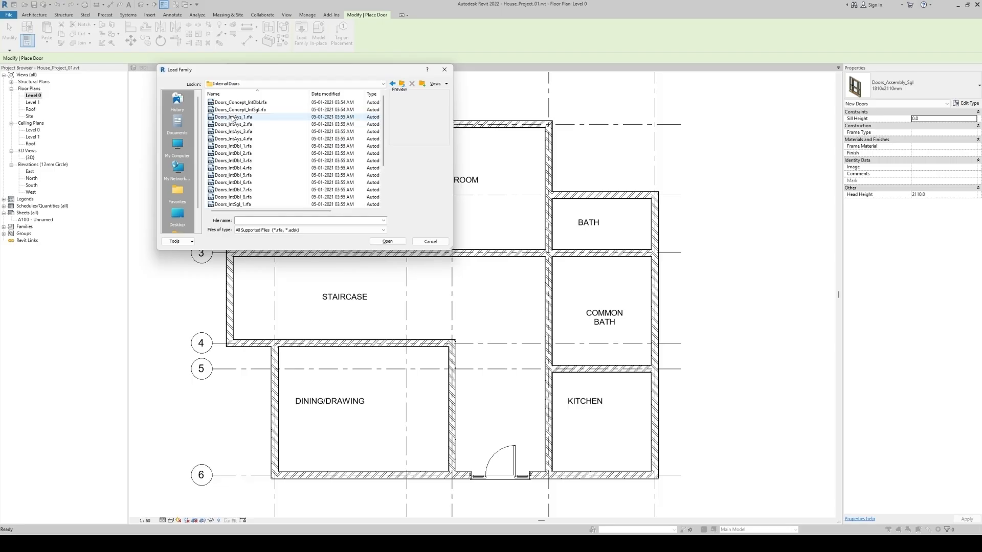
scroll(234, 166, "down", 2)
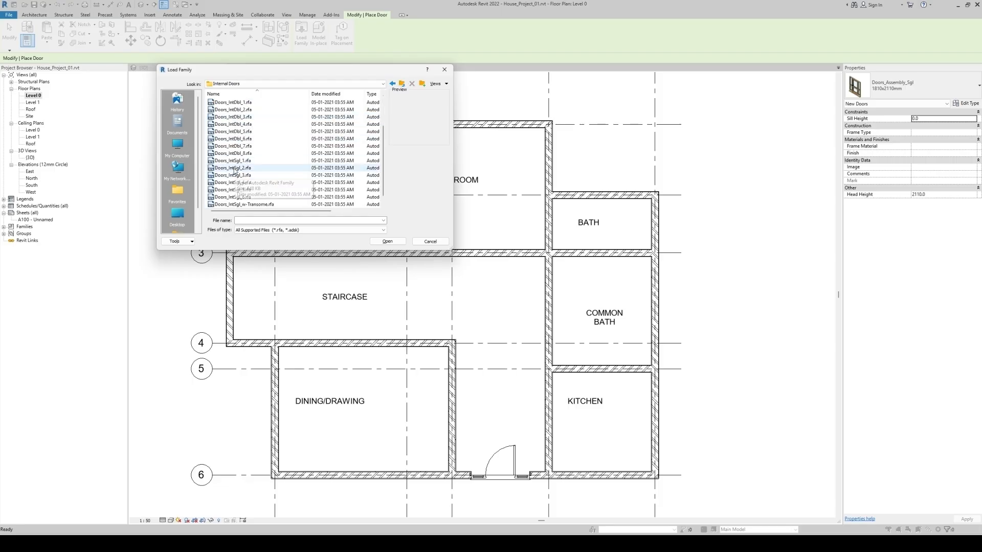
left_click(232, 168)
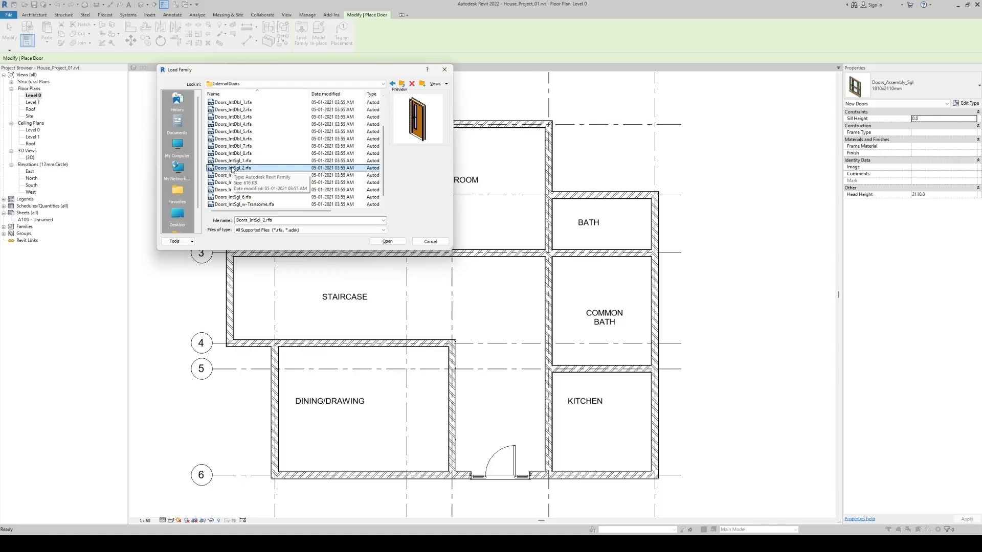
left_click(234, 161)
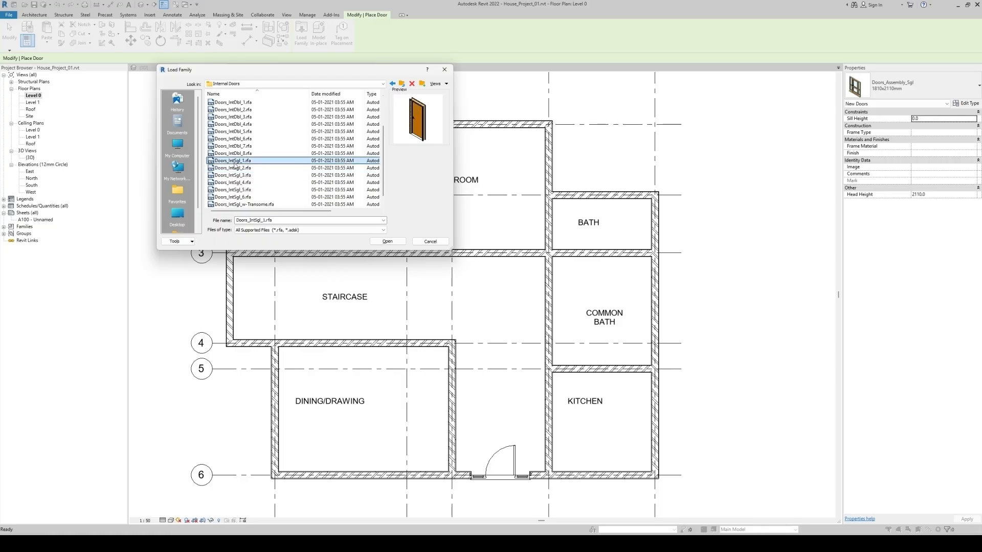
left_click(392, 245)
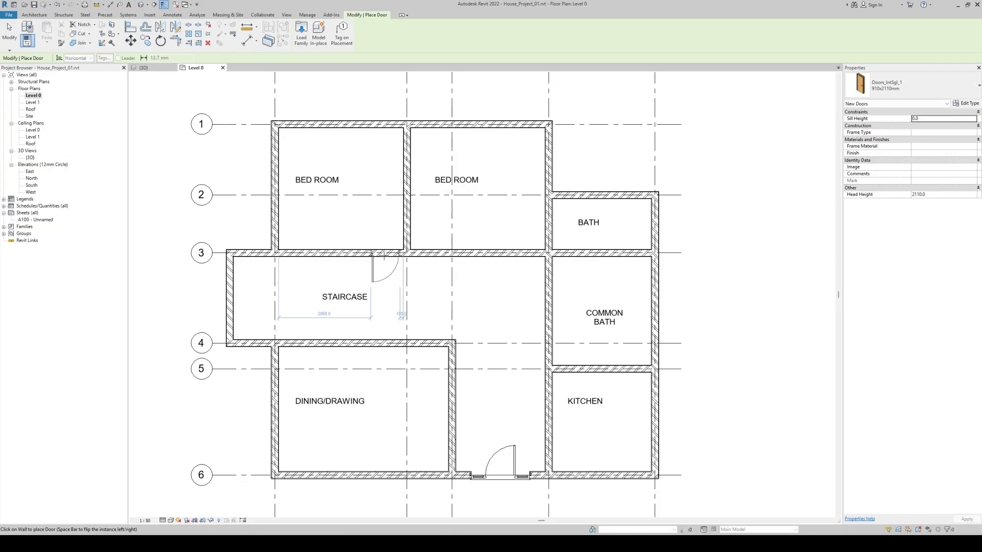
Place a 910x2110mm internal door in the first bedroom's wall on grid 3, beside the partition, swinging into the room and hinged next to the partition
scroll(384, 255, "up", 5)
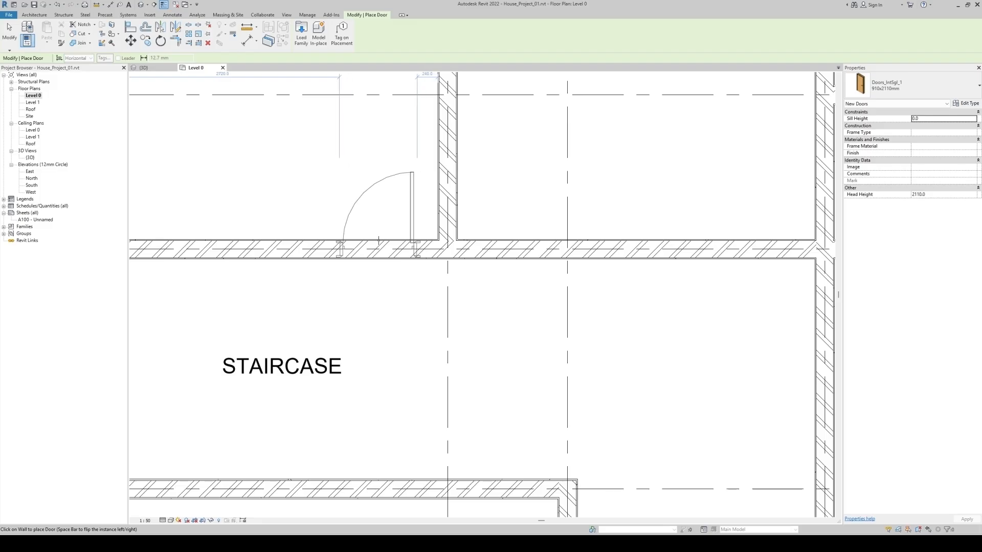
key("space")
key("space")
key("space")
key("space")
key("space")
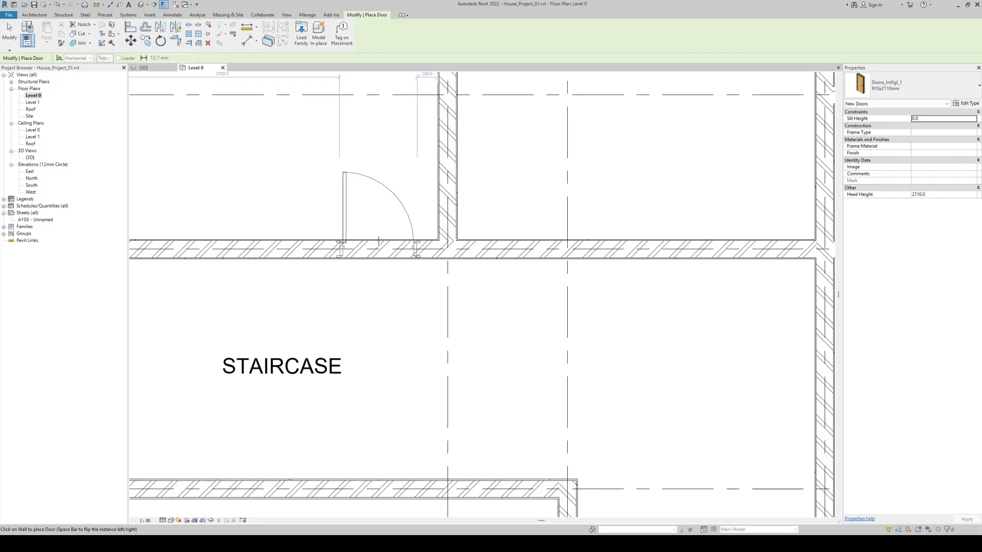
key("space")
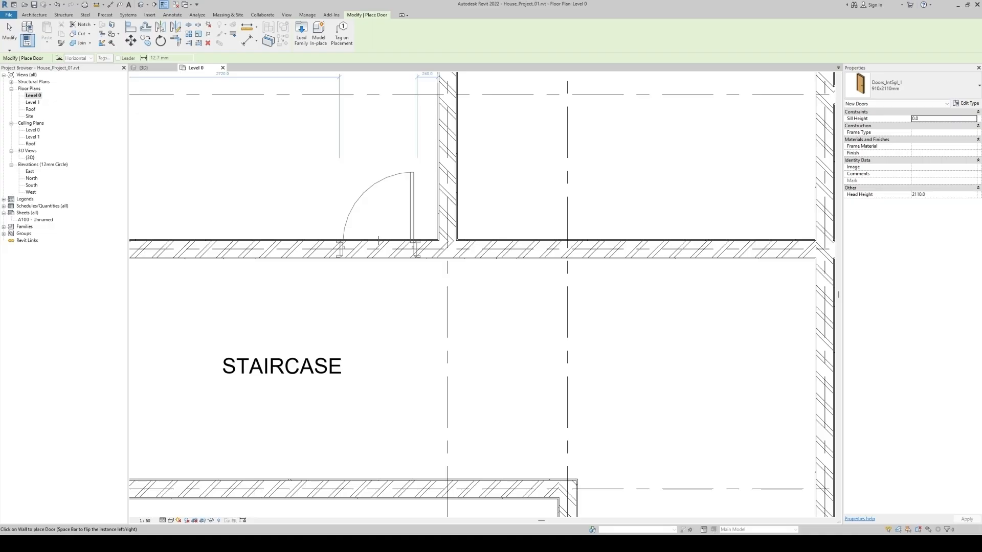
key("space")
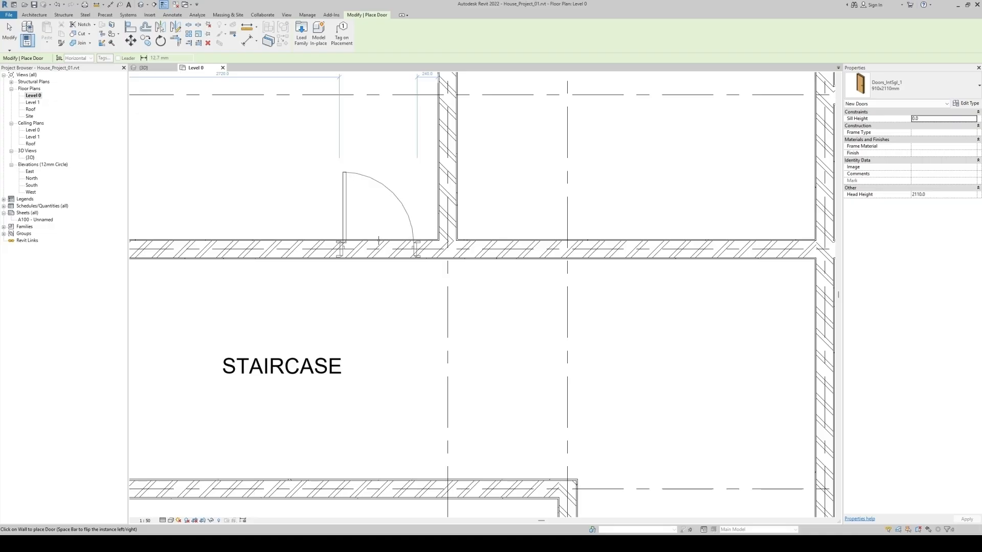
key("space")
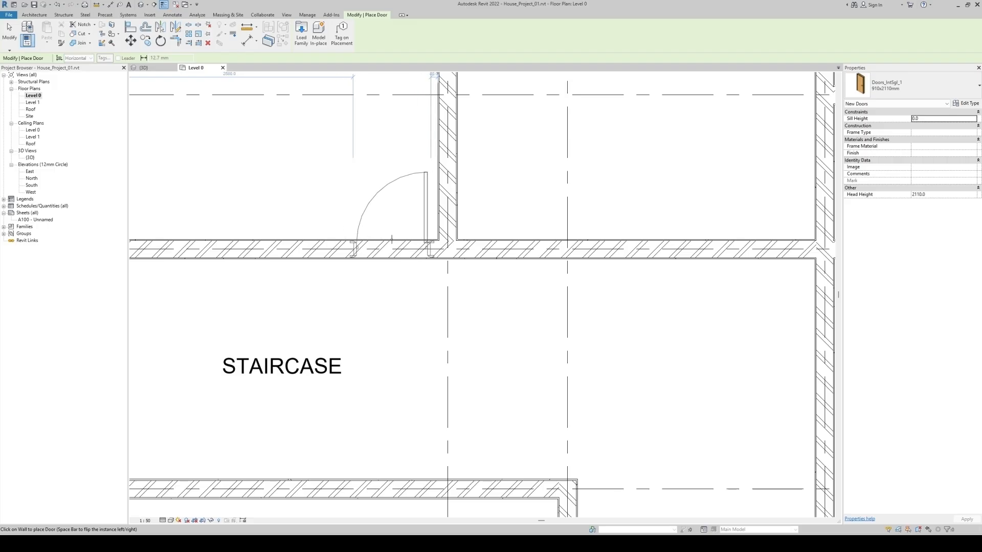
scroll(391, 240, "down", 5)
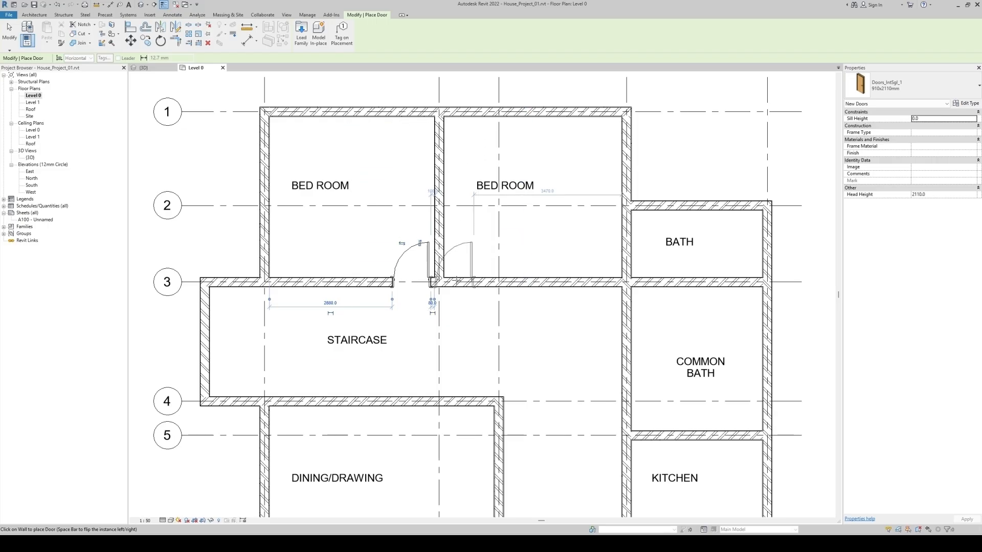
key("Escape")
key("Escape")
Mirror a copy of the bedroom door about grid line B by drawing the axis, giving the adjacent bedroom a matching door
scroll(466, 283, "up", 5)
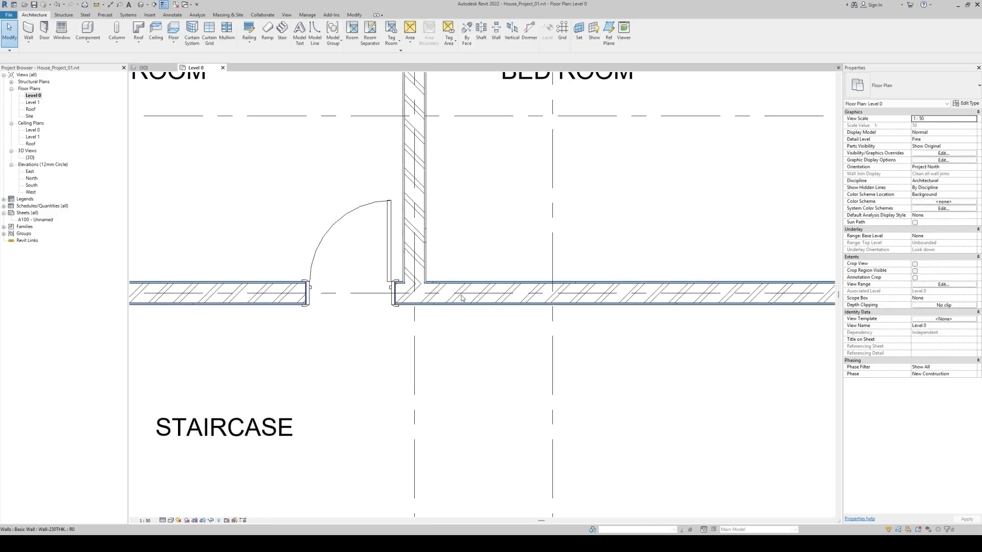
scroll(460, 291, "down", 5)
scroll(427, 269, "up", 2)
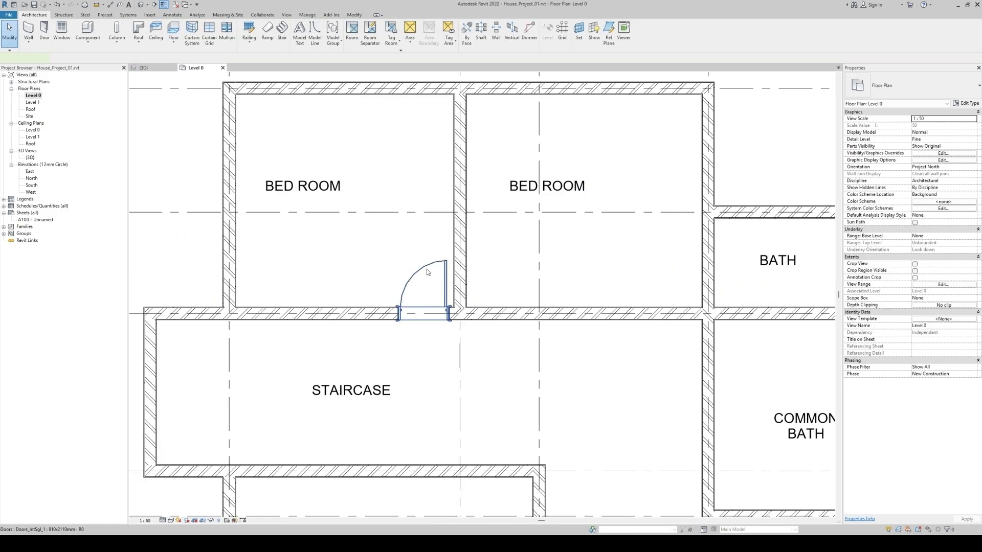
left_click(427, 269)
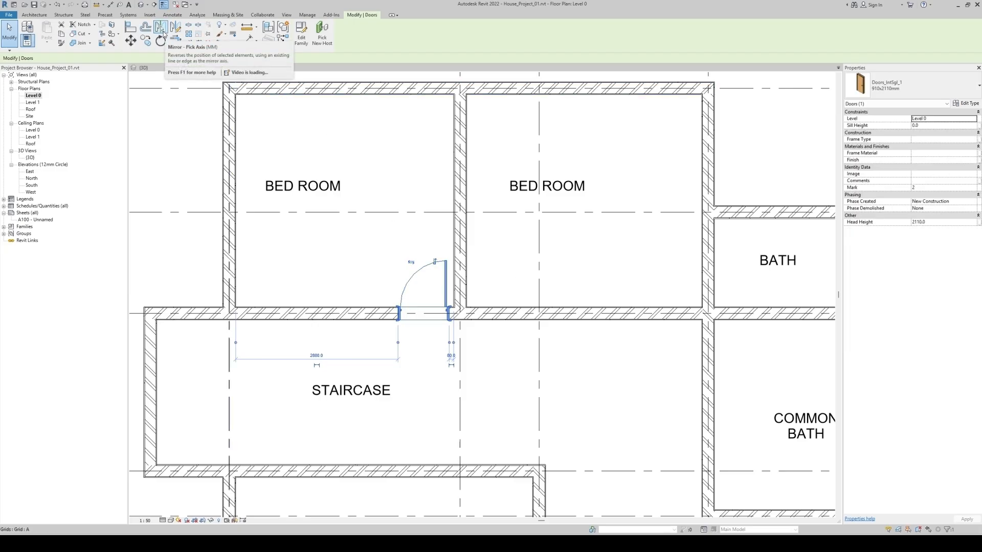
left_click(177, 31)
scroll(446, 339, "up", 3)
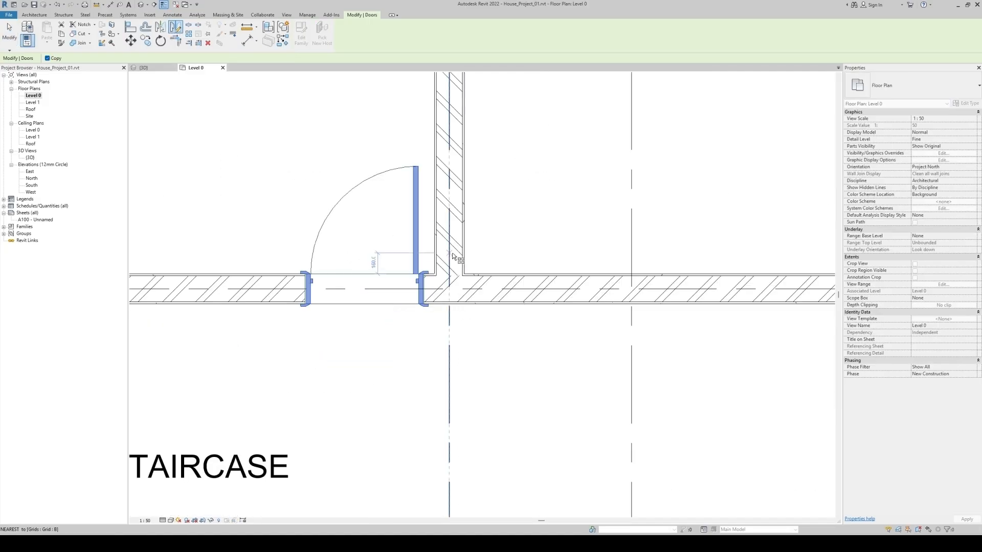
left_click(448, 230)
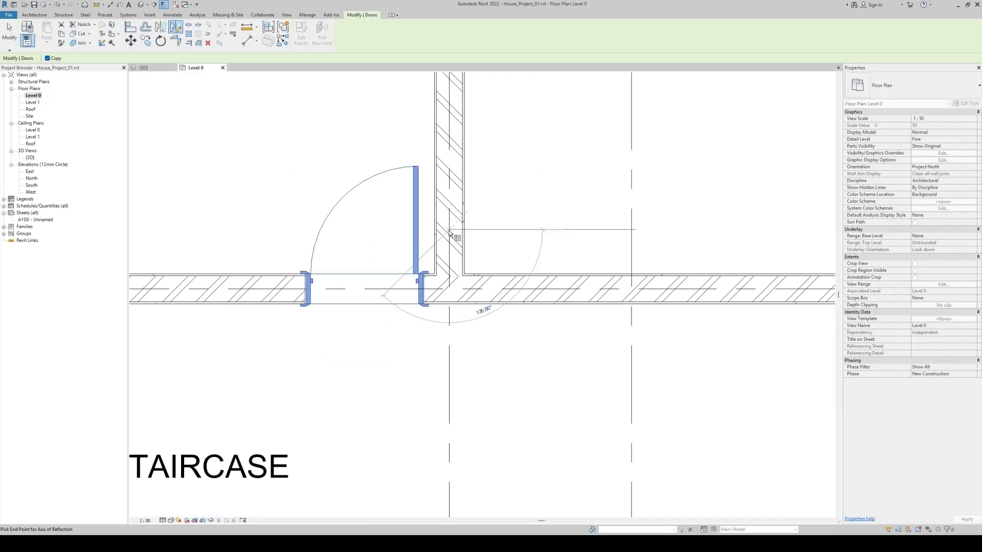
left_click(449, 355)
left_click(518, 364)
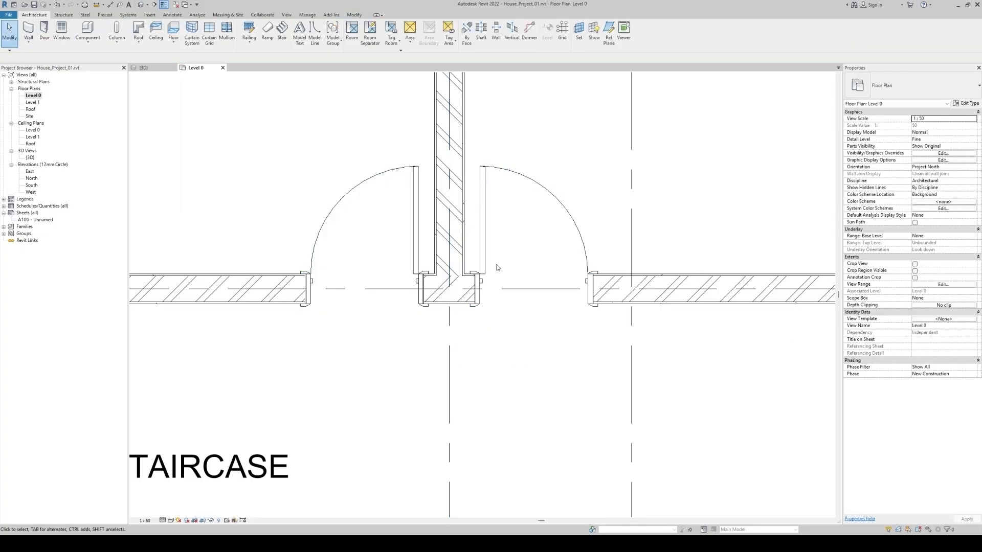
Place a 910x2110mm internal door near the grid 4 corner of the dining/drawing room's side wall, swinging into the room
scroll(497, 268, "down", 5)
scroll(497, 270, "down", 3)
middle_click_drag(502, 322, 410, 263)
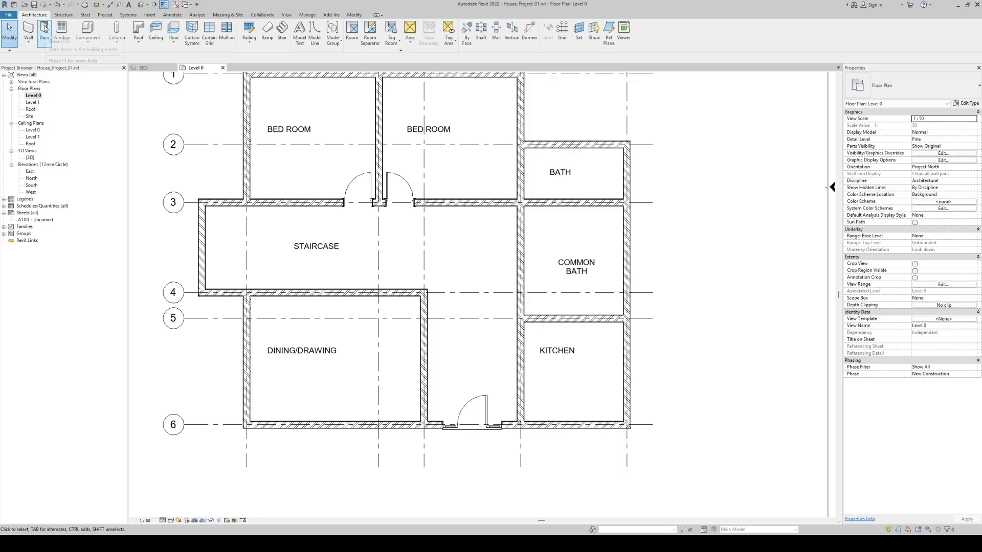
left_click(45, 28)
scroll(389, 322, "up", 5)
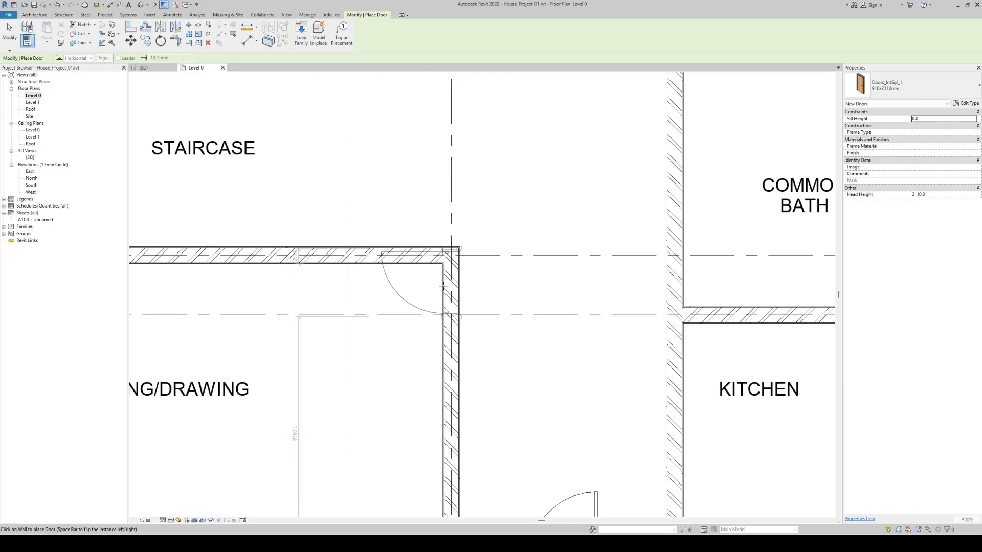
left_click(443, 303)
Place internal doors in the grid D wall for the kitchen and common bath, on either side of their shared wall and swinging into the rooms
middle_click_drag(576, 358, 394, 259)
left_click(498, 269)
scroll(500, 335, "down", 2)
key("space")
left_click(501, 224)
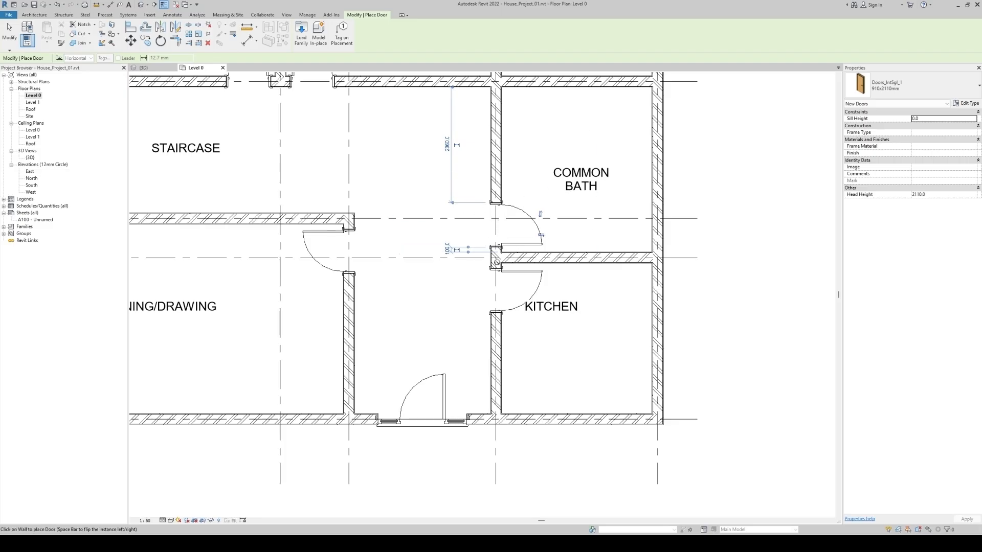
Place an internal door between the bedroom and the bath on grid D, swinging into the bath, and finish door placement
middle_click_drag(508, 324, 508, 430)
scroll(507, 225, "down", 1)
middle_click_drag(508, 225, 503, 344)
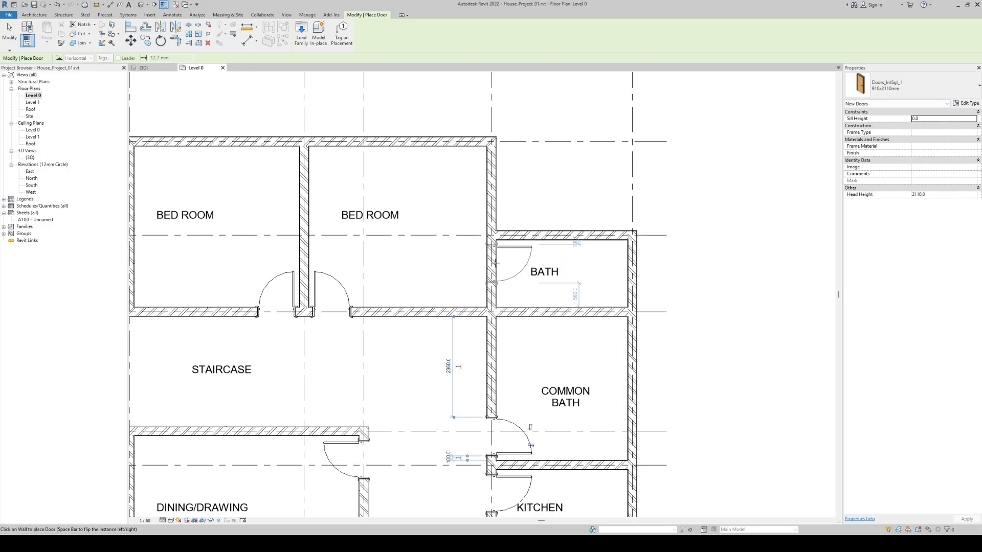
scroll(511, 276, "down", 3)
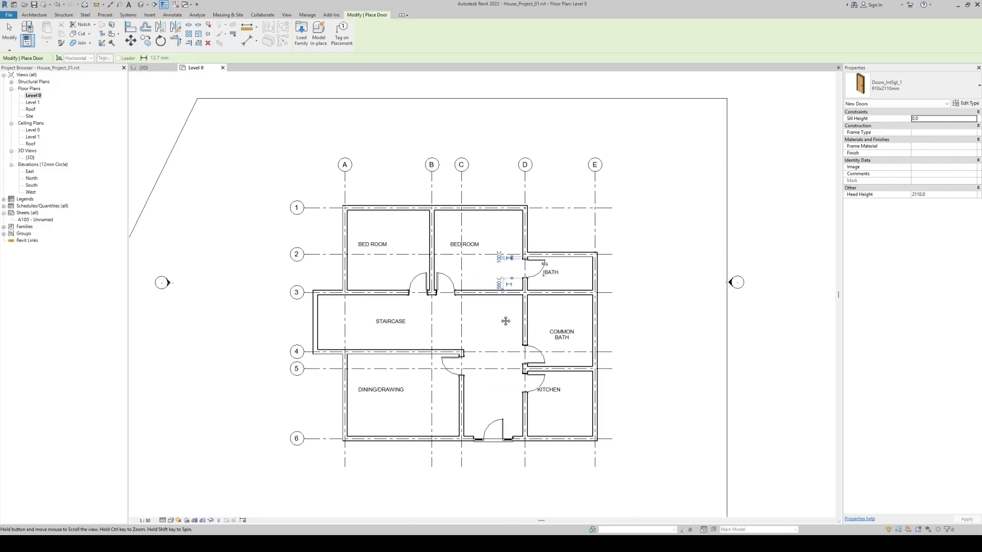
middle_click_drag(497, 356, 490, 320)
key("Escape")
scroll(555, 335, "up", 2)
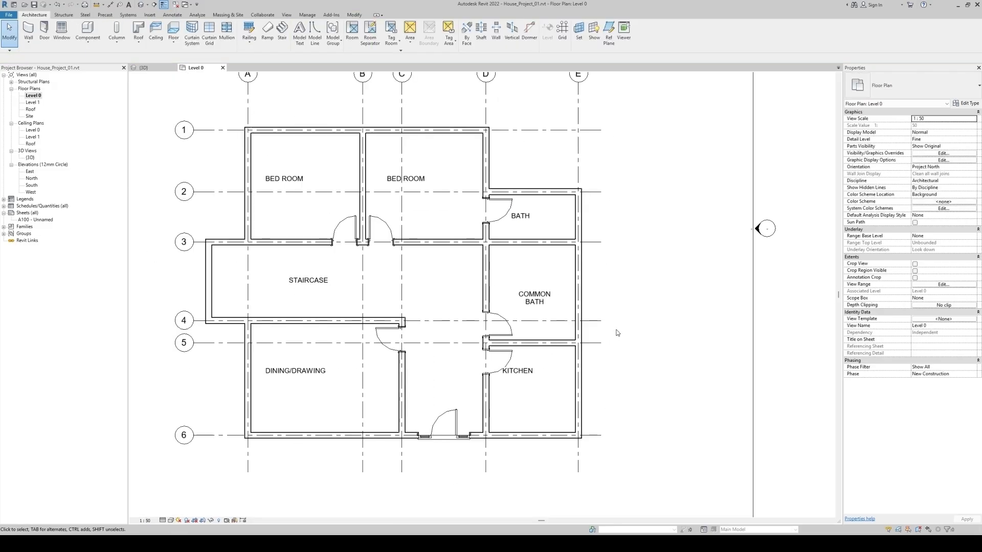
Move the KITCHEN text label further into the room, clear of the kitchen door swing
left_click(533, 375)
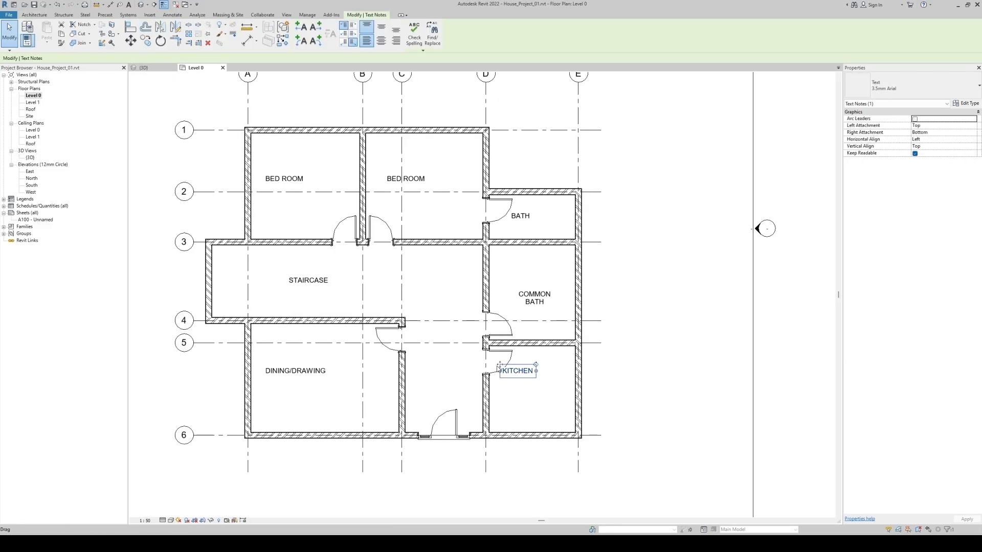
left_click_drag(500, 366, 514, 385)
left_click(667, 363)
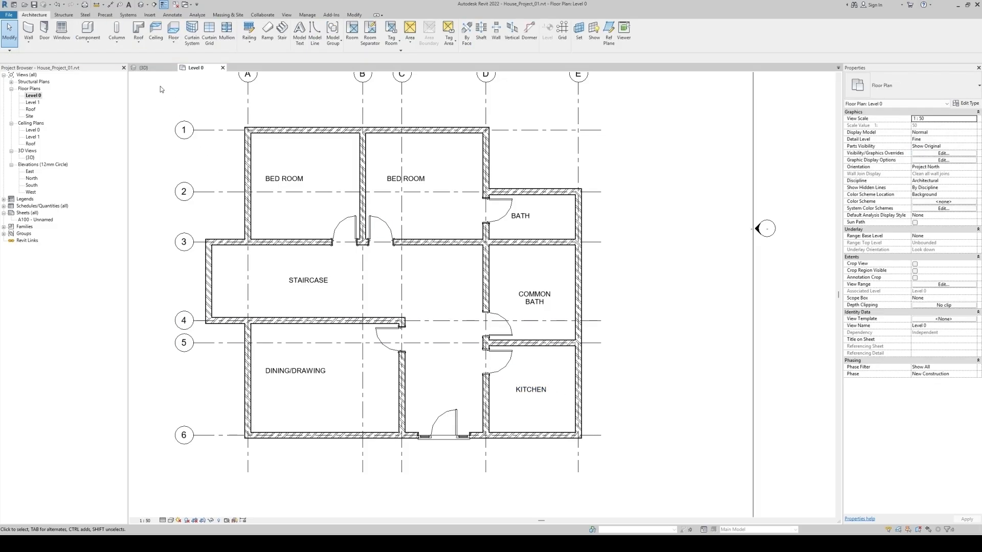
Inspect the placed doors in the 3D view and return to the Level 0 floor plan
left_click(151, 68)
scroll(517, 333, "down", 3)
middle_click_drag(516, 332, 584, 332, "shift")
left_click(196, 68)
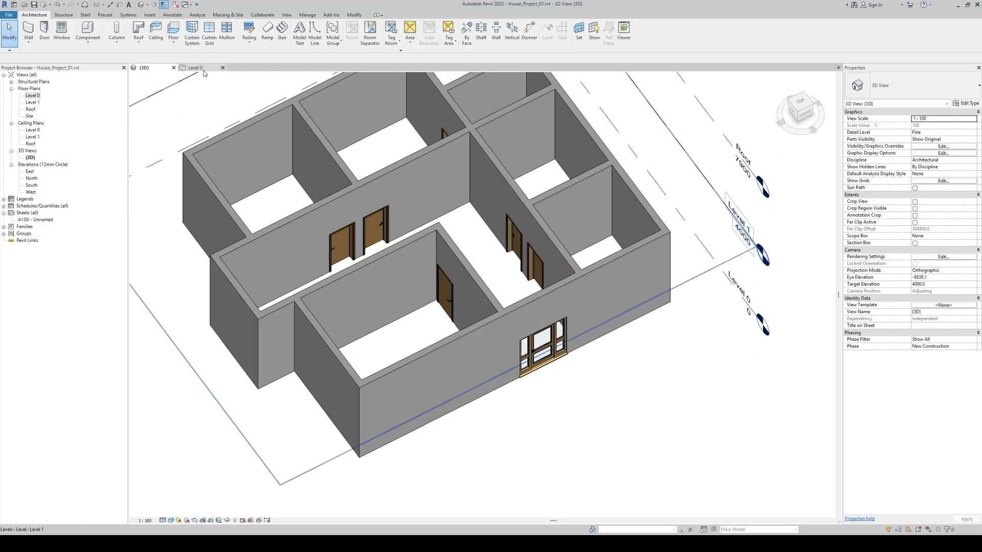
Place Windows_Sgl_Plain 910x910mm windows in the grid E outer wall of the bath and common bath, each 300 mm from the room's upper wall
scroll(437, 300, "down", 2)
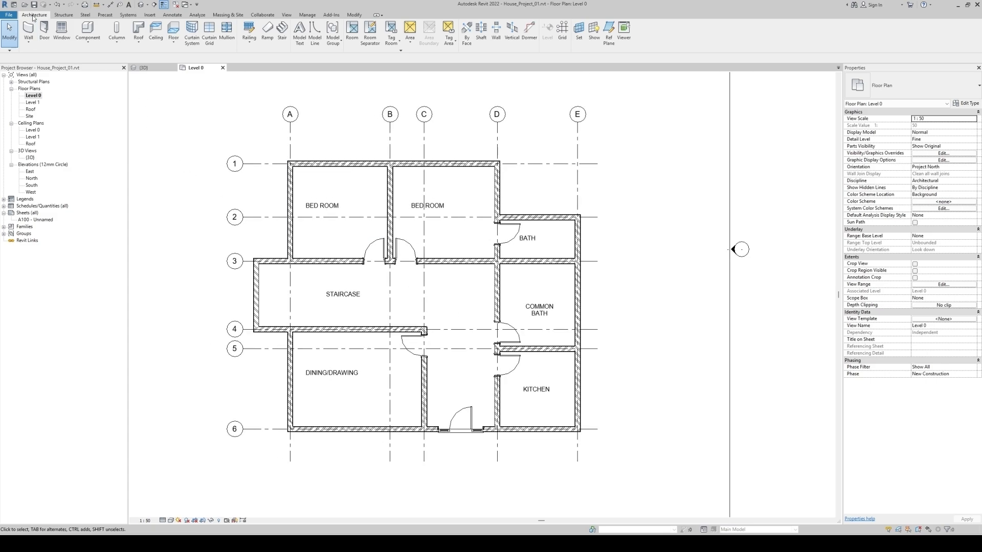
left_click(62, 30)
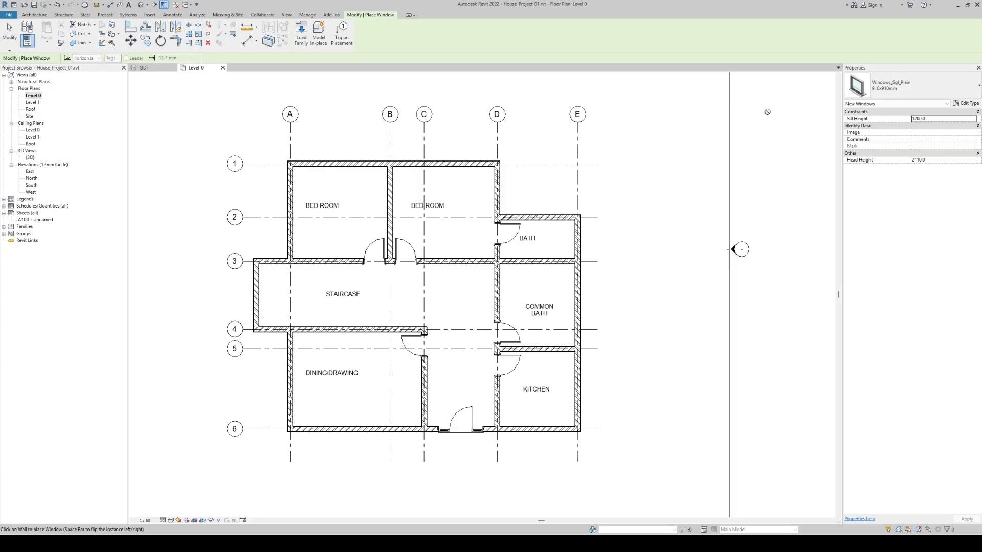
left_click(905, 88)
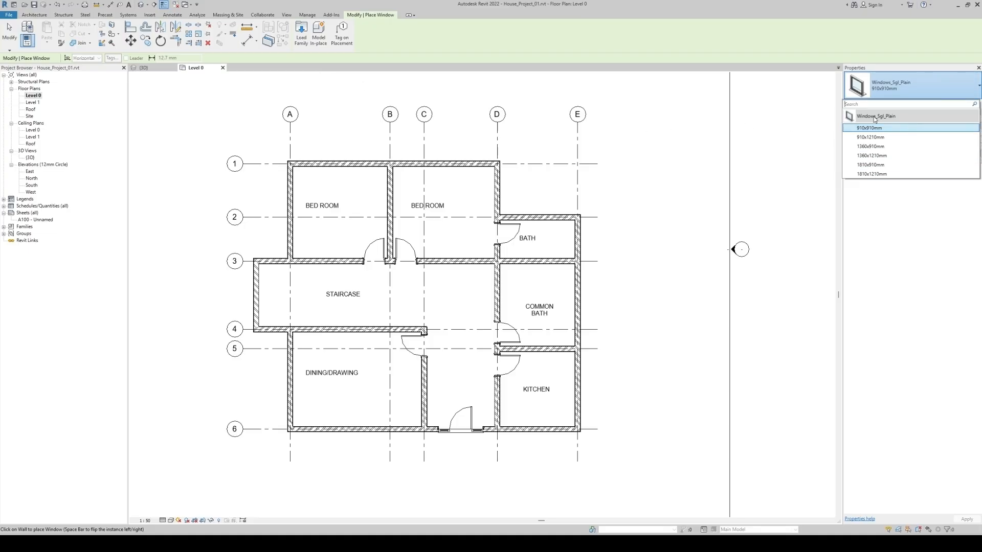
left_click(649, 315)
scroll(591, 255, "up", 4)
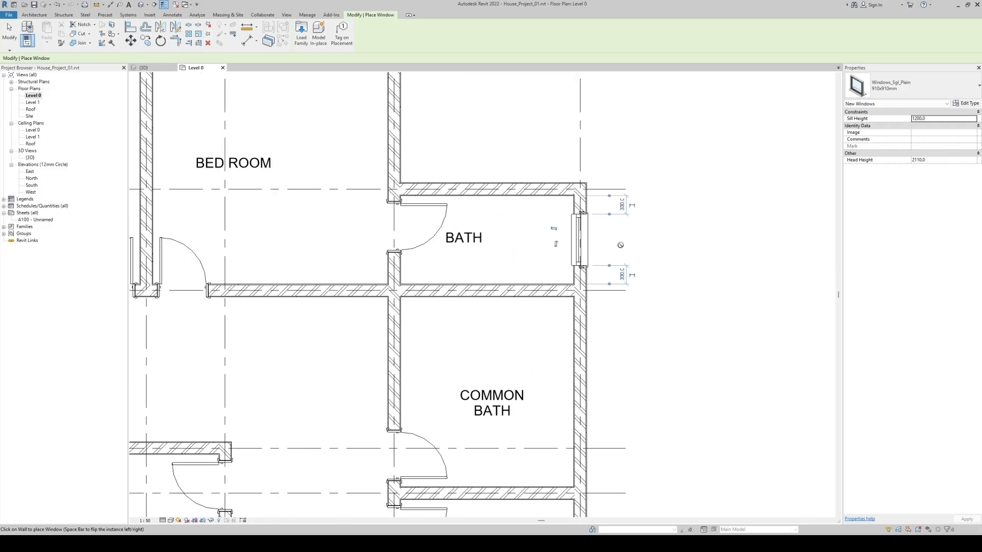
middle_click_drag(637, 377, 645, 259)
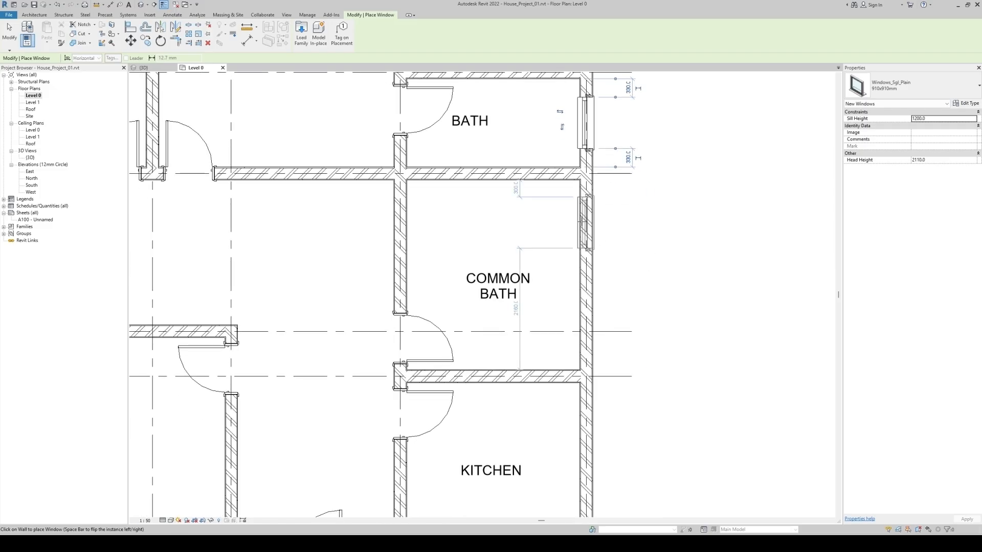
scroll(657, 240, "down", 5)
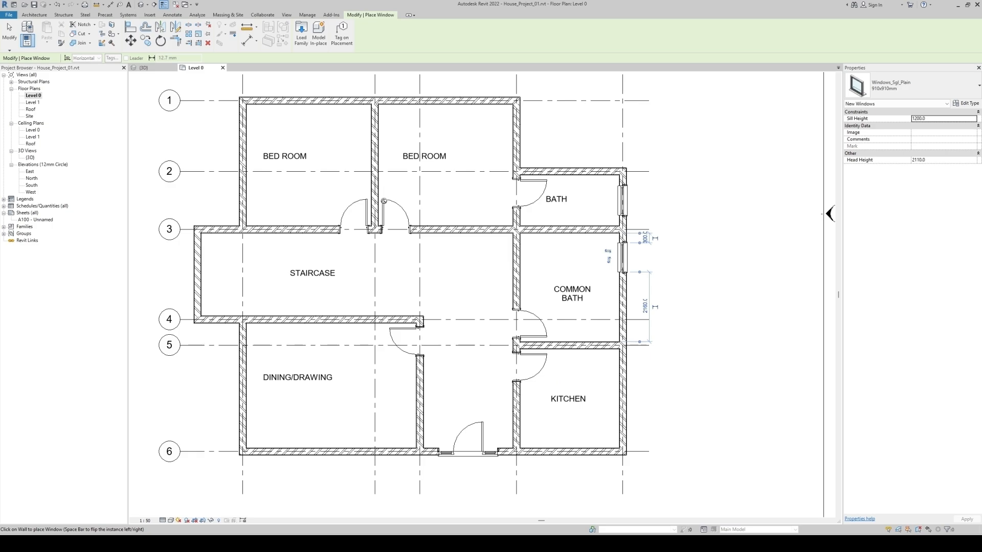
Start loading another window family and browse to the Windows folder of the family library
left_click(305, 35)
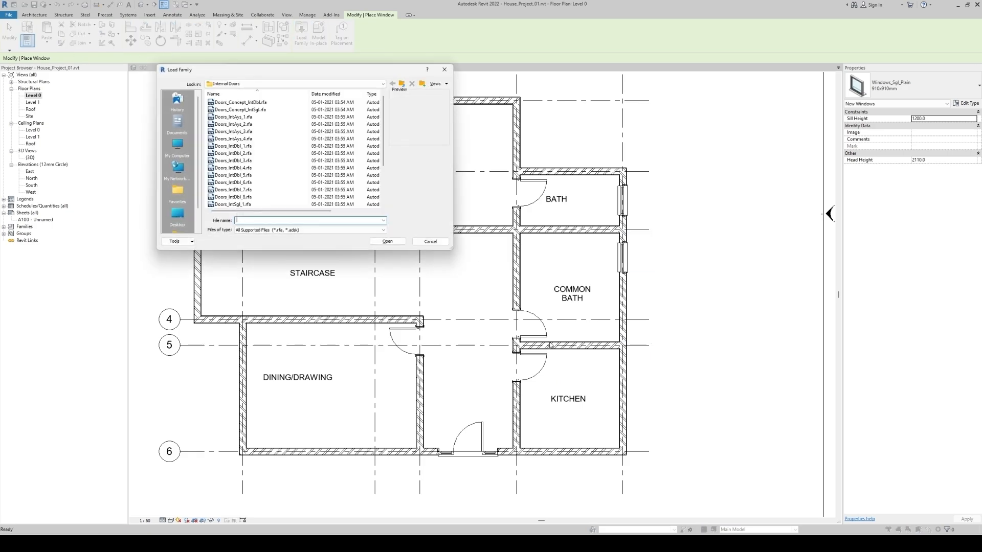
left_click(402, 84)
left_click(403, 85)
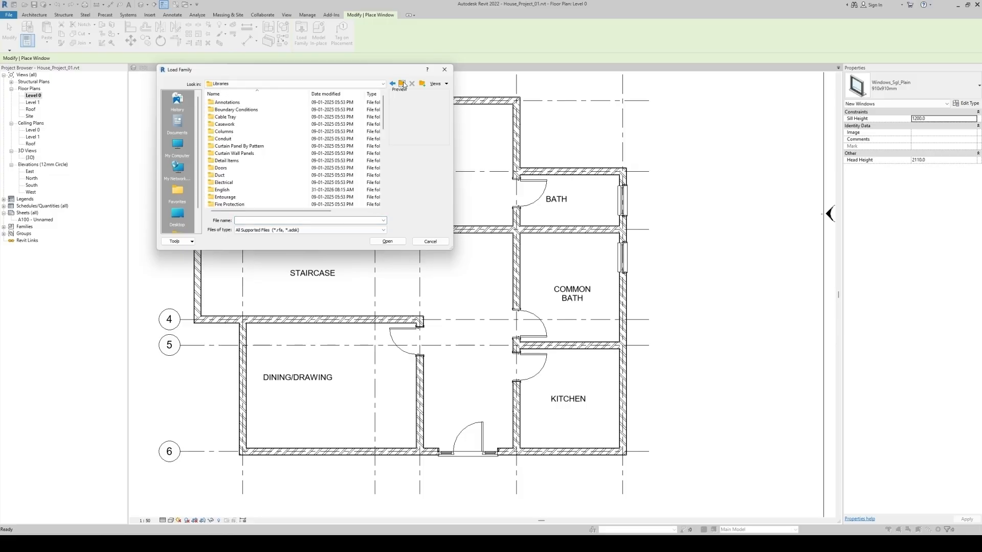
left_click_drag(383, 112, 383, 186)
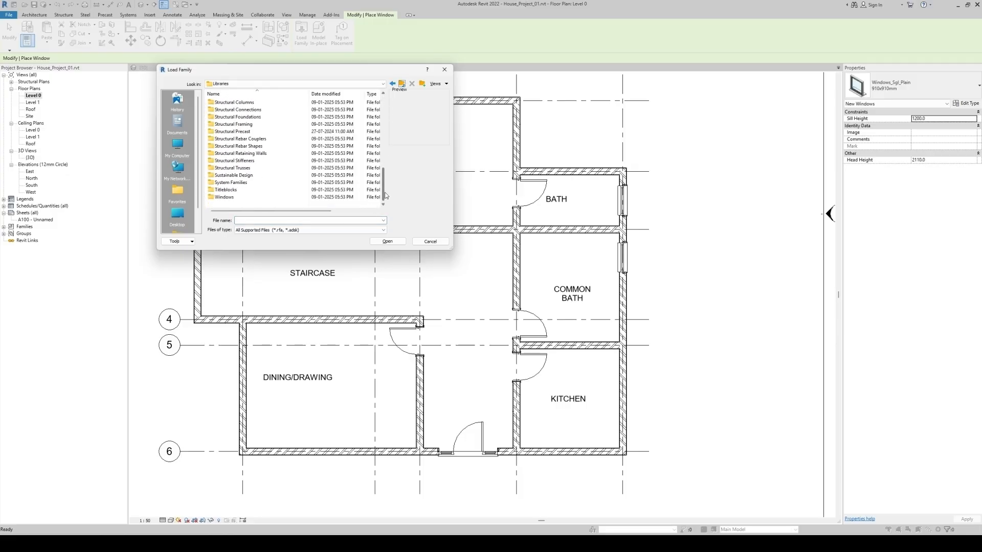
double_click(225, 197)
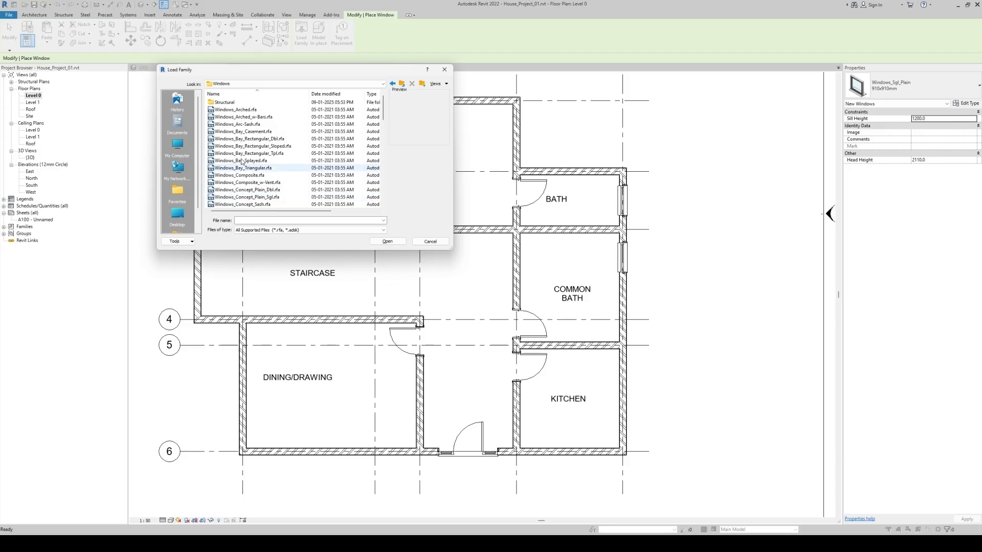
Examine the previews of the arched, bay, composite, concept, corner, grill and double window families in the Windows folder
left_click(240, 110)
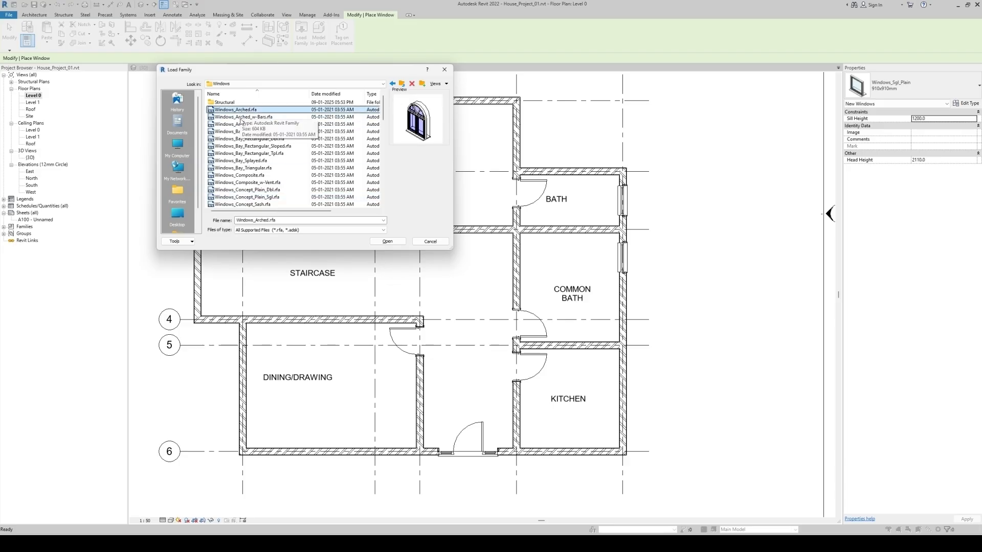
left_click(242, 117)
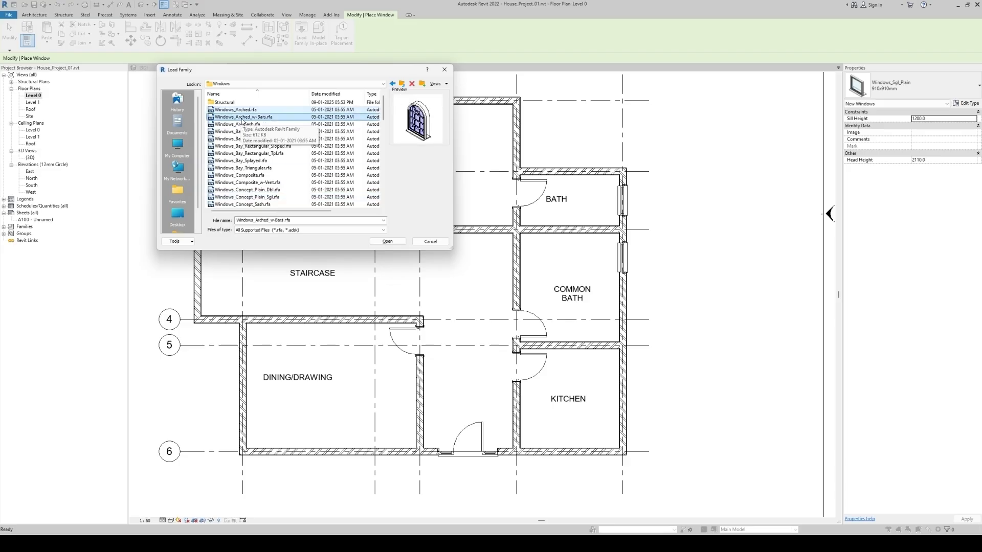
left_click(244, 125)
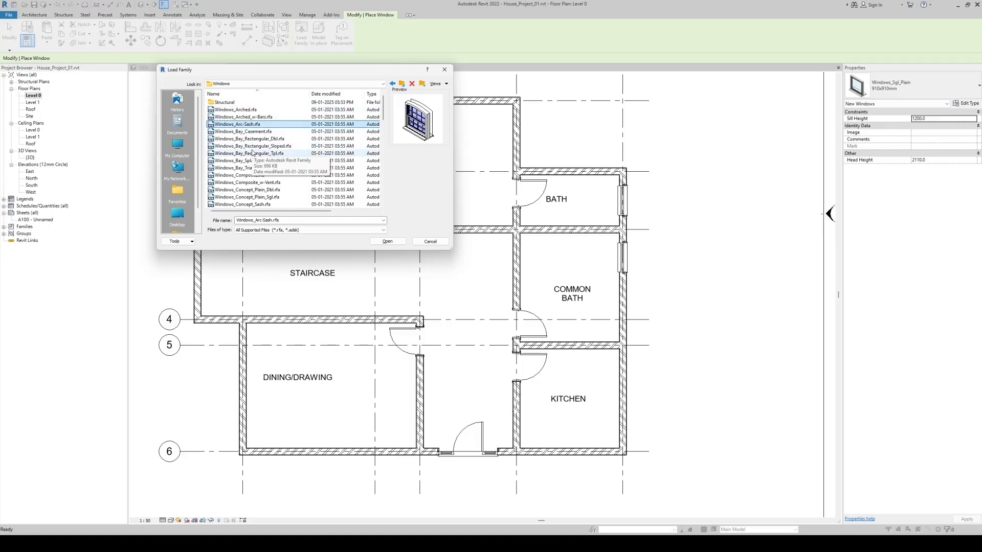
left_click(251, 152)
left_click(251, 167)
left_click(251, 176)
left_click(252, 191)
scroll(258, 191, "down", 2)
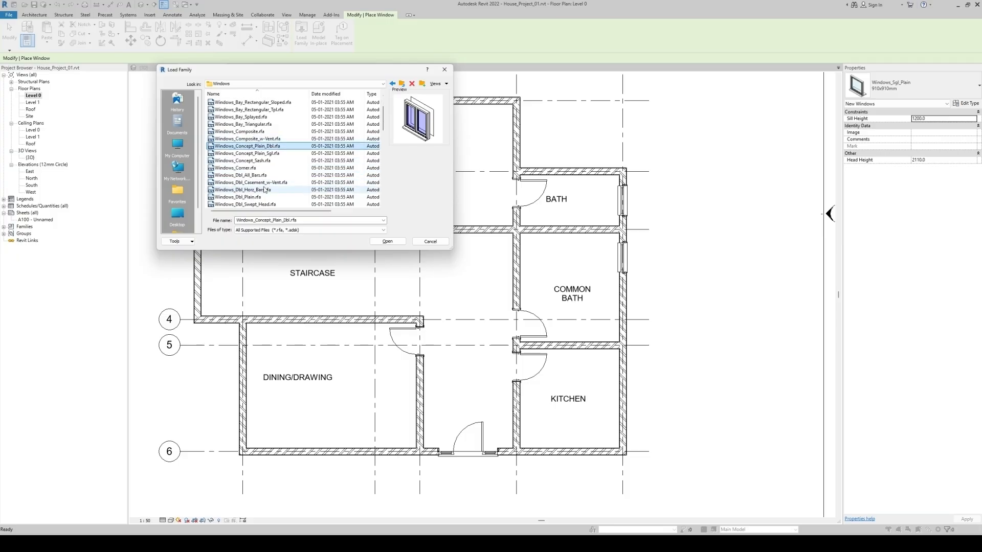
left_click(239, 169)
left_click(237, 161)
scroll(246, 185, "down", 3)
left_click(244, 190)
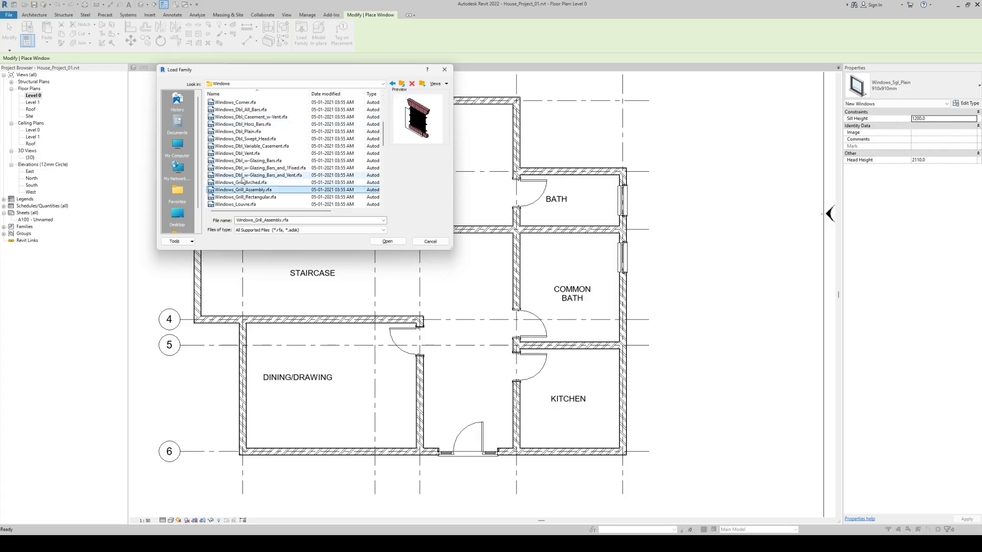
left_click(242, 176)
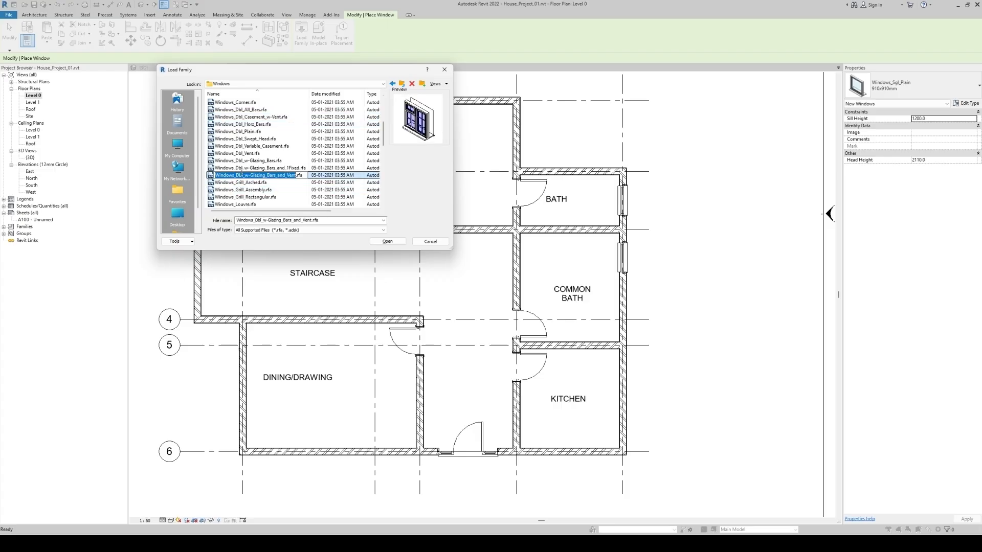
Load the Windows_Arc-Sash and Windows_Dbl_w-Glazing_Bars_and_1Fixed families into the project
left_click(242, 169)
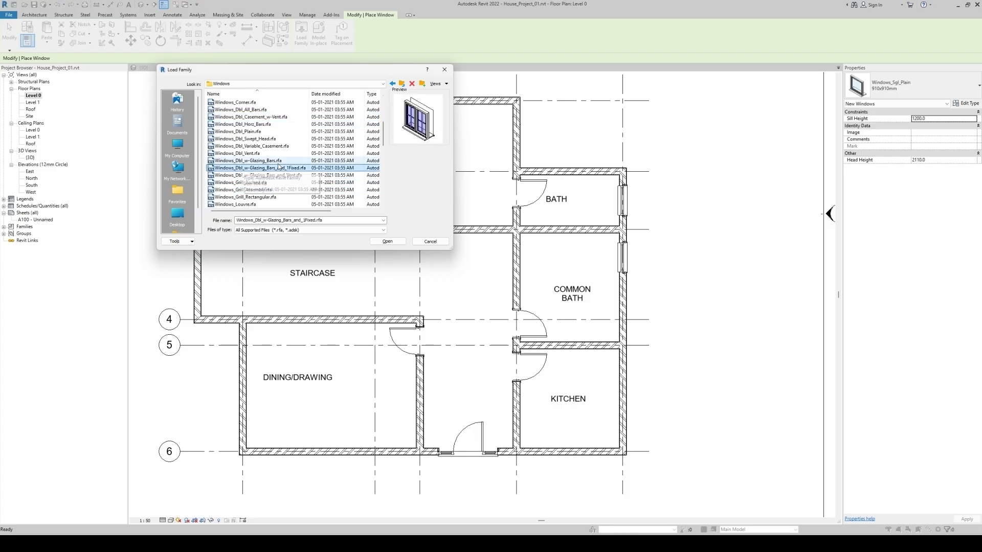
scroll(242, 171, "up", 5)
left_click(238, 124)
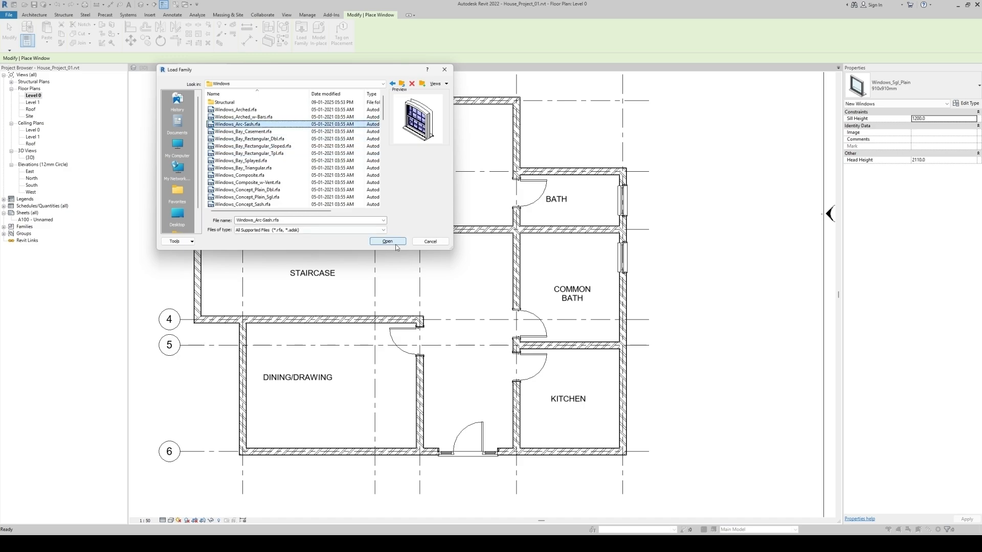
left_click(387, 241)
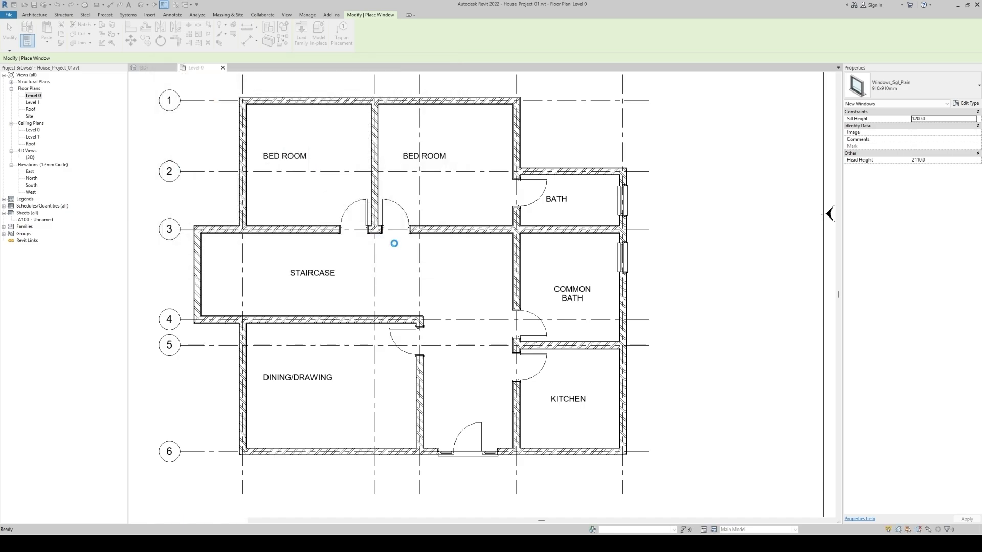
Place two Windows_Arc-Sash 1810x1210mm windows in the dining/drawing room's grid 6 wall, each 400 mm from the nearer side wall
left_click(905, 87)
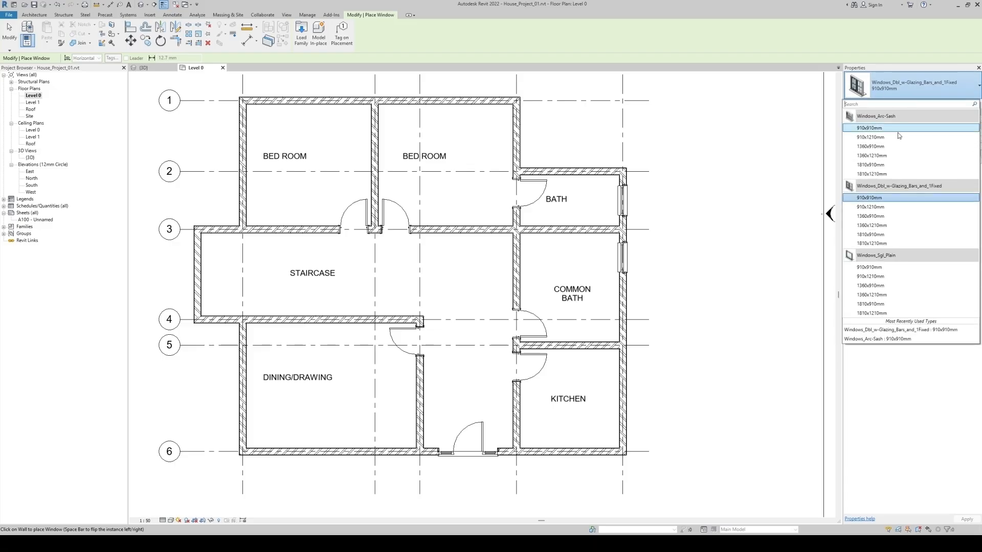
left_click(898, 174)
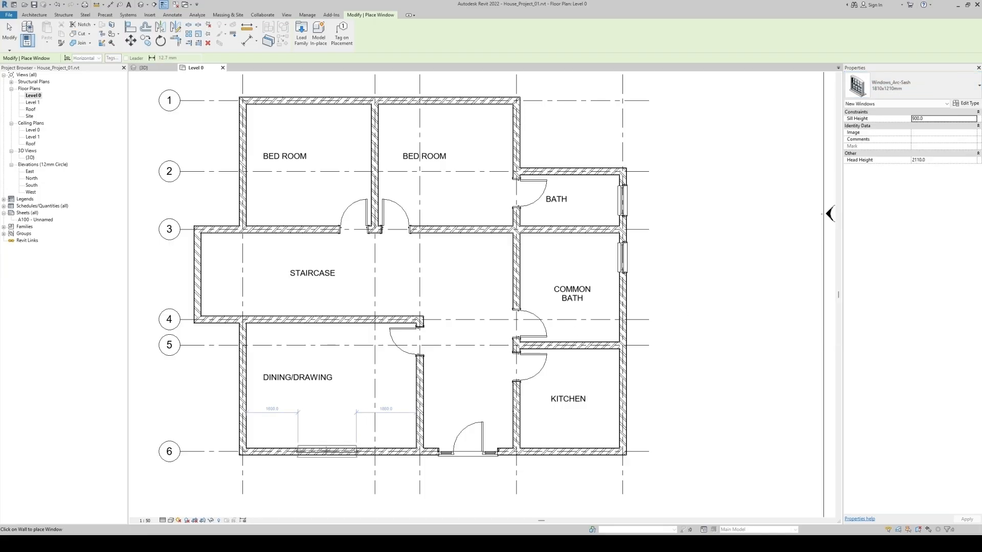
left_click(288, 452)
left_click(374, 453)
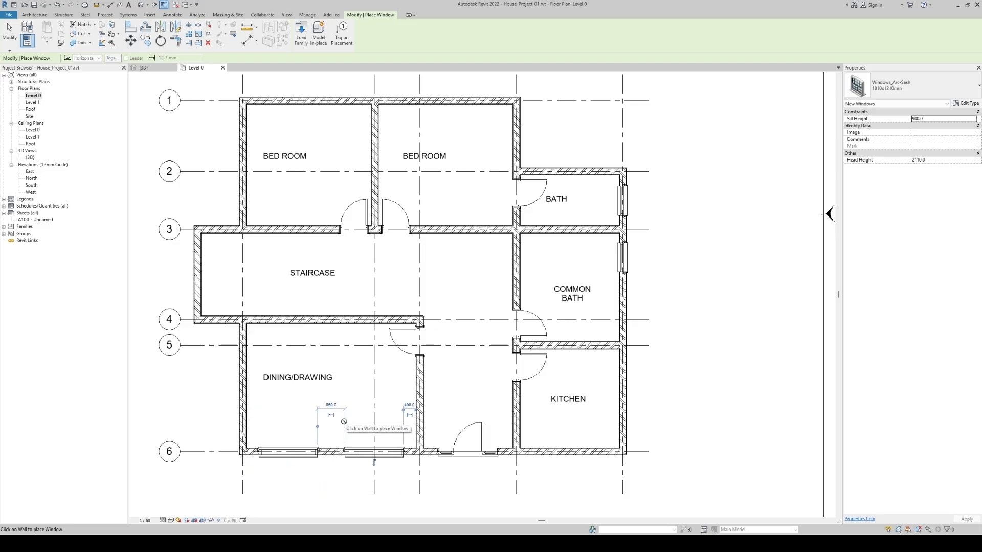
Place Windows_Dbl_w-Glazing_Bars_and_1Fixed 1810x910mm windows centred in the kitchen's grid 6 and grid E outer walls
left_click(893, 84)
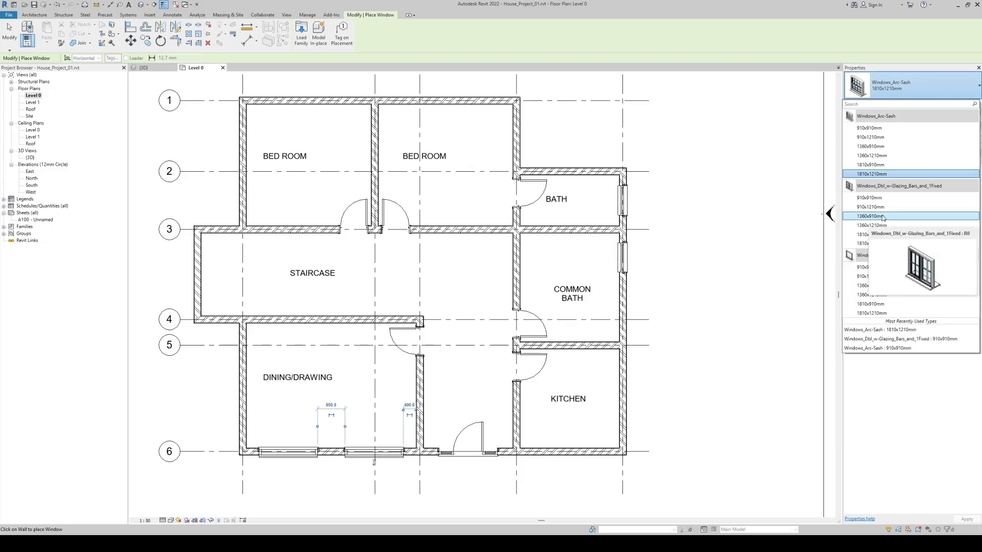
left_click(875, 234)
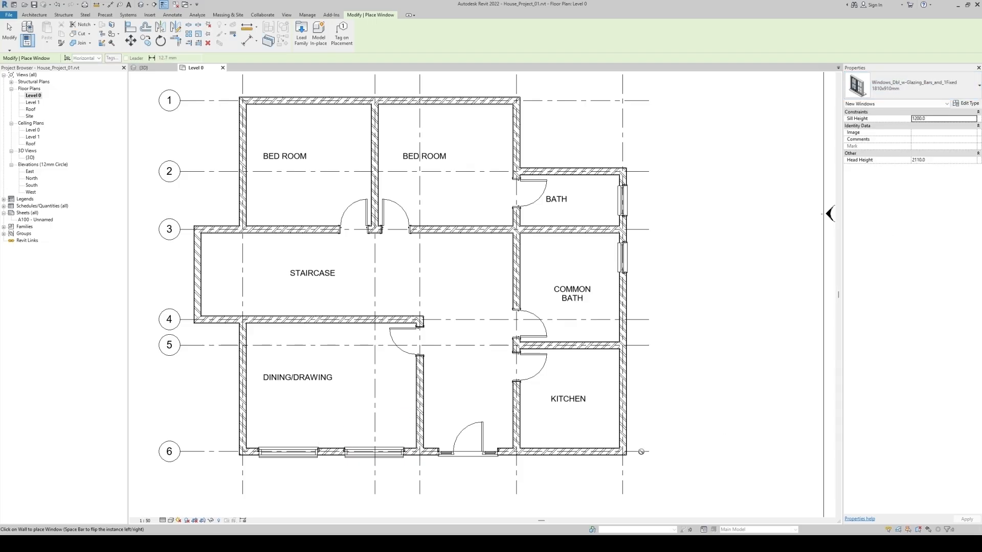
left_click(569, 452)
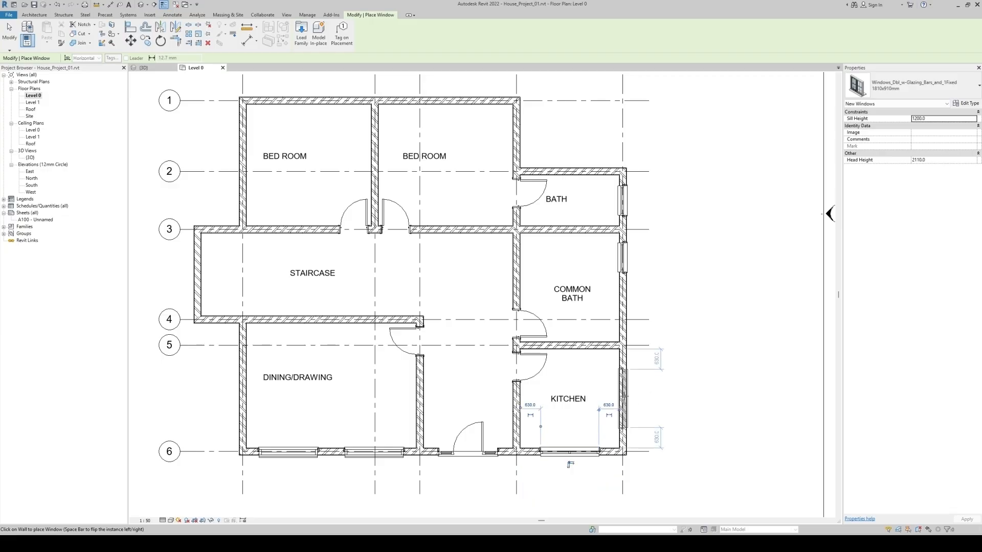
left_click(624, 397)
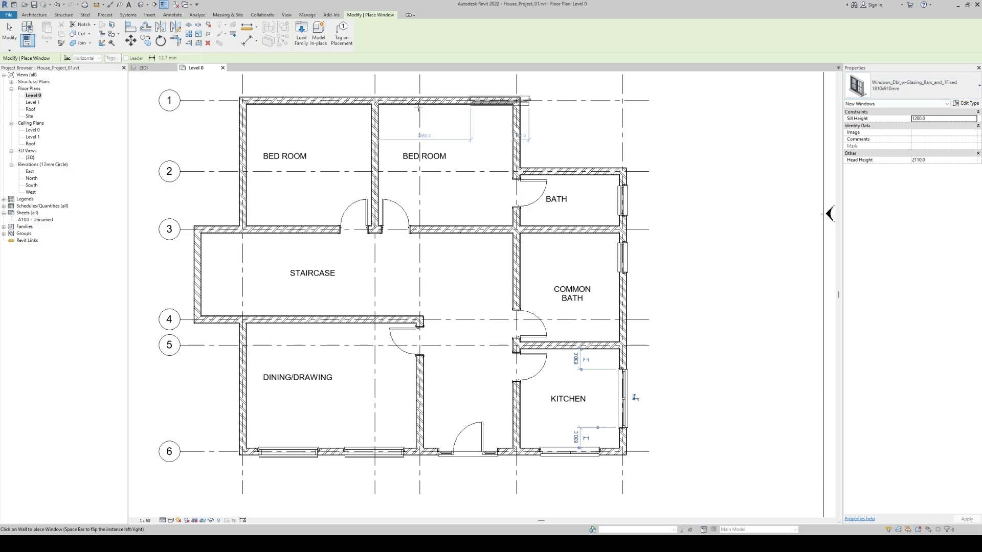
Place more 1810x910mm double windows centred in both bedrooms' grid 1 walls and in the grid A wall of the bedroom between grids A and B
left_click(308, 100)
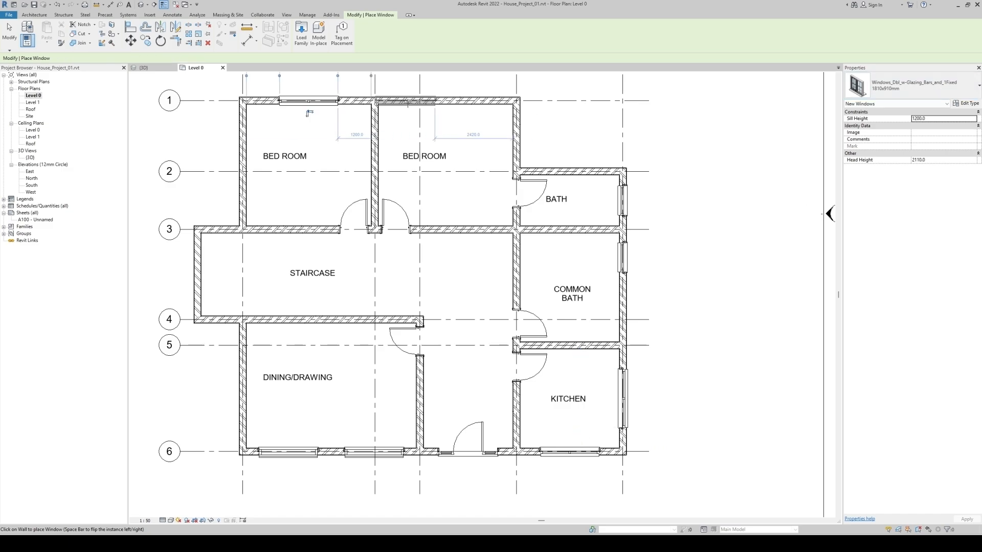
left_click(445, 89)
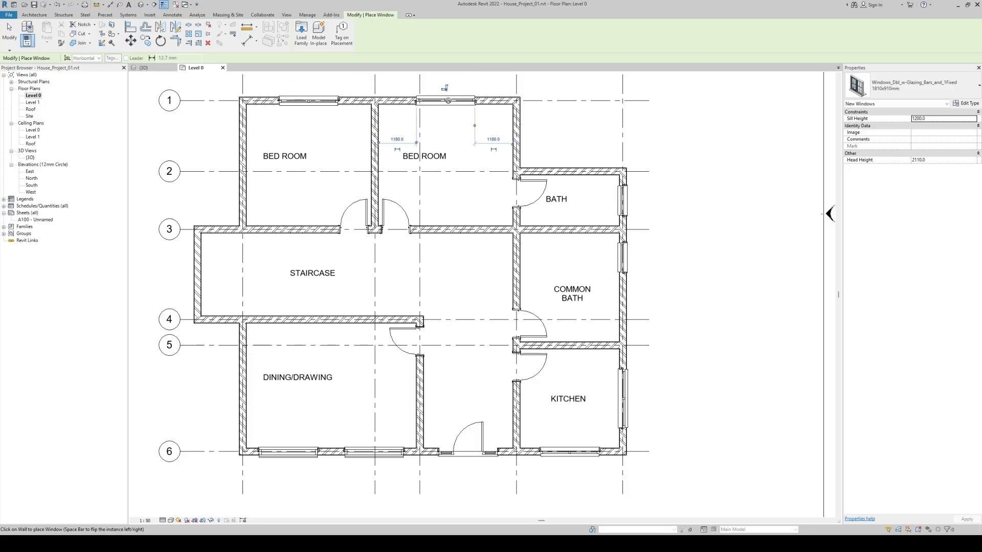
middle_click_drag(450, 128, 452, 246)
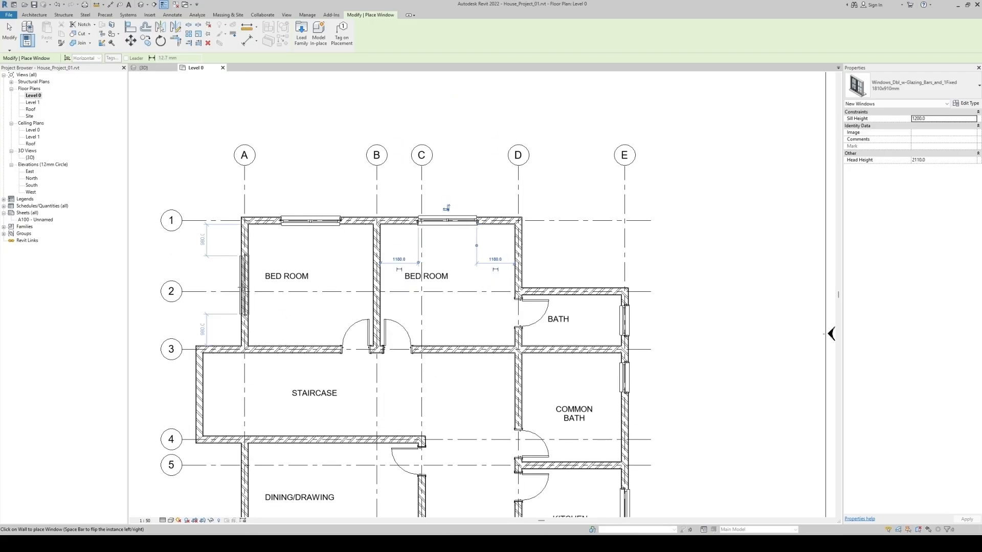
key("Escape")
key("Escape")
middle_click_drag(312, 324, 340, 219)
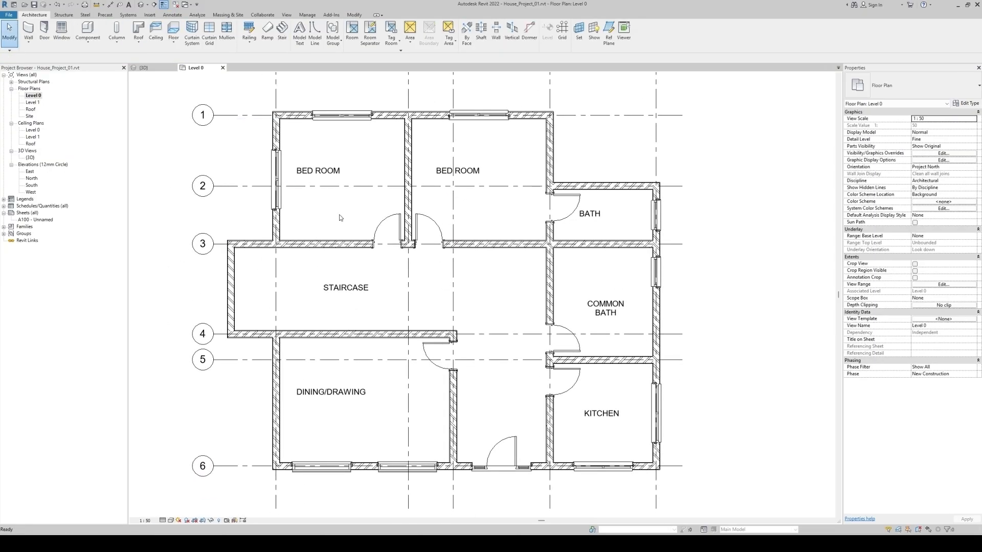
In the 3D view, raise the sill height of both Windows_Sgl_Plain 910x910mm windows of the bath and common bath
left_click(141, 7)
middle_click_drag(609, 419, 498, 343, "shift")
middle_click_drag(534, 436, 397, 452, "shift")
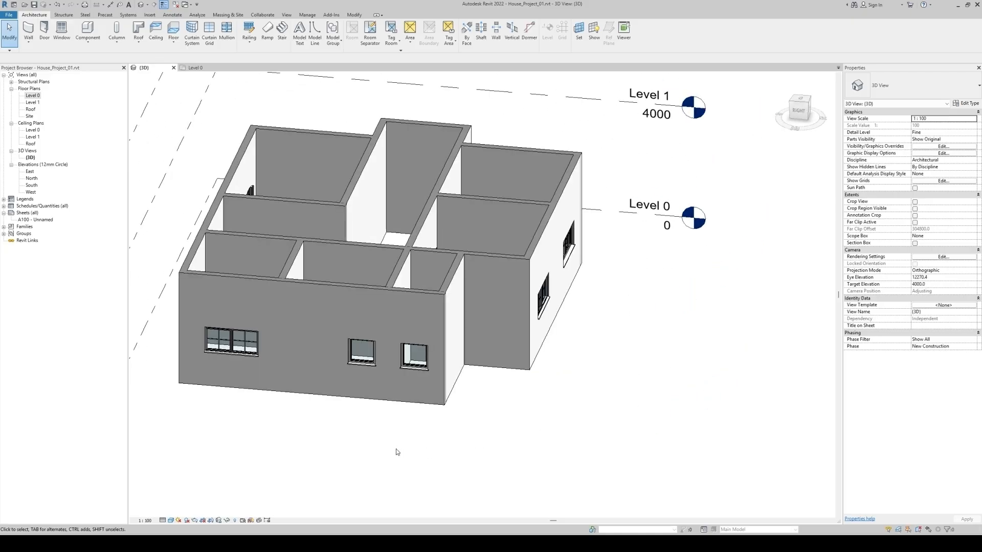
left_click(407, 363)
left_click(362, 358, "ctrl")
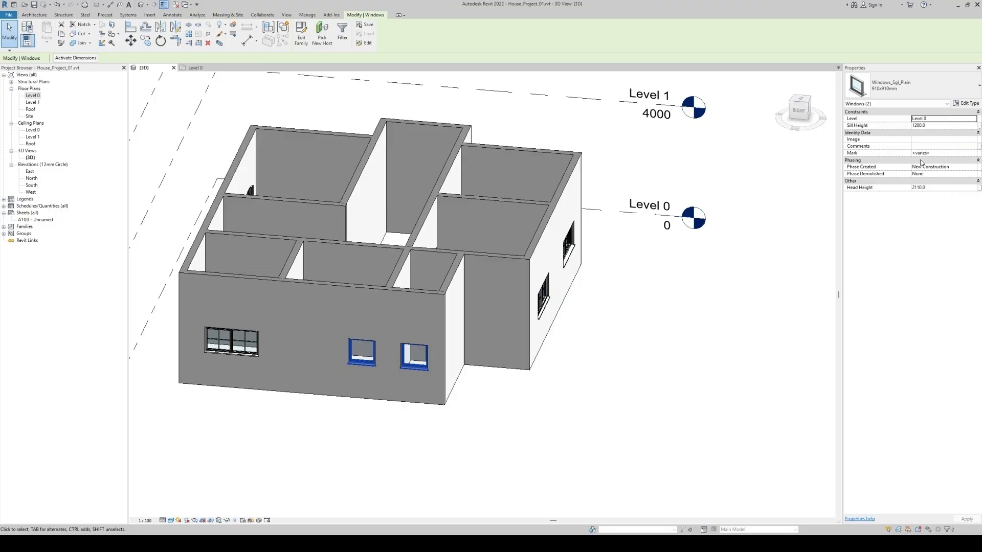
left_click(931, 125)
type("2")
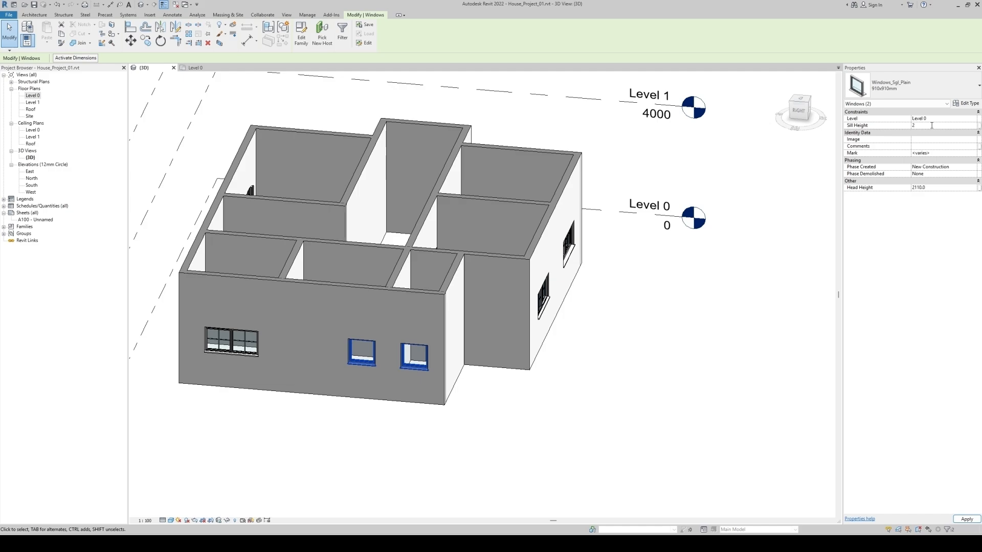
type("000.0")
left_click(652, 414)
Inspect the placed windows in the 3D view from the front and from an angled view above
middle_click_drag(653, 414, 817, 433, "shift")
left_click_drag(796, 113, 795, 137)
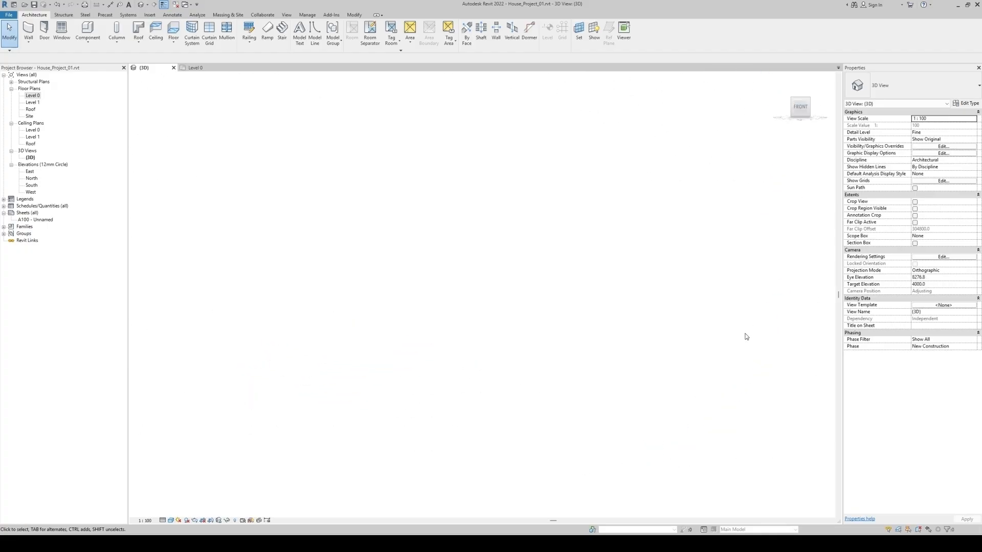
scroll(558, 332, "up", 2)
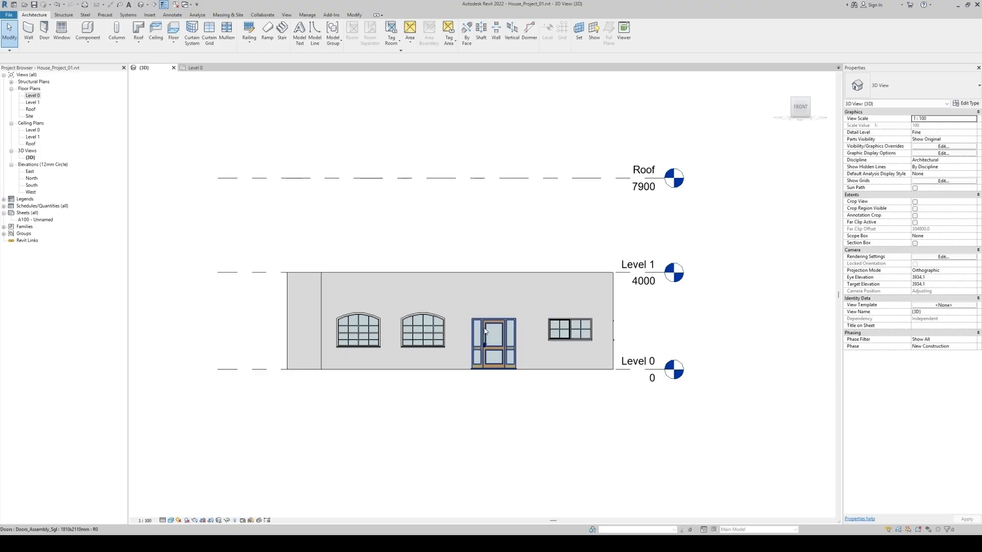
middle_click_drag(457, 361, 385, 392, "shift")
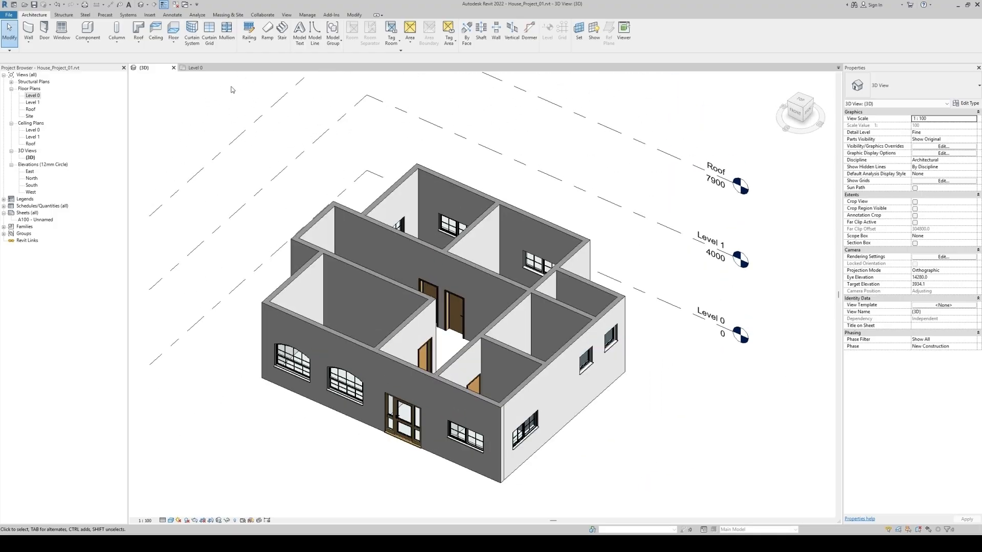
In the Level 0 floor plan, place another Windows_Arc-Sash 1810x1210mm window centred in the dining/drawing room's grid A wall
left_click(196, 68)
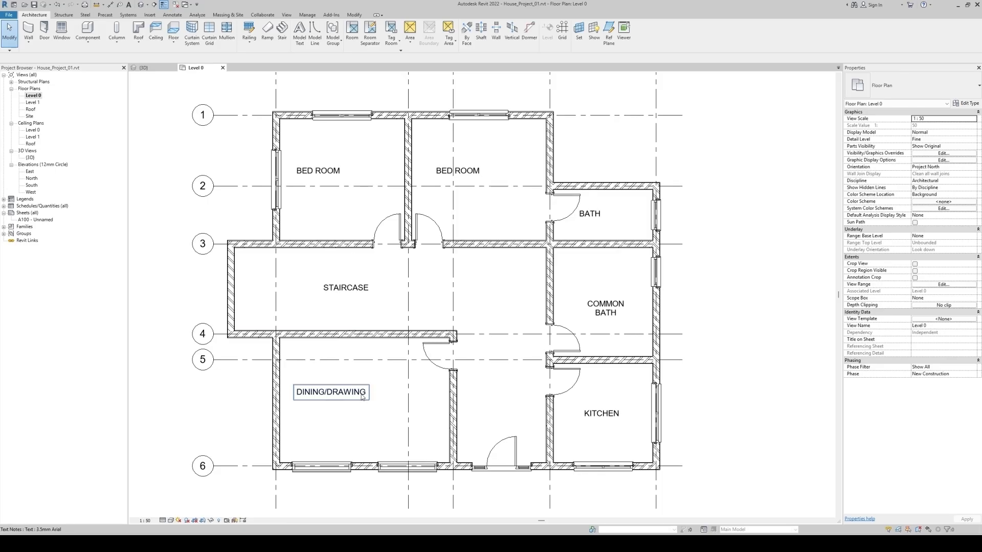
left_click(321, 466)
key("s")
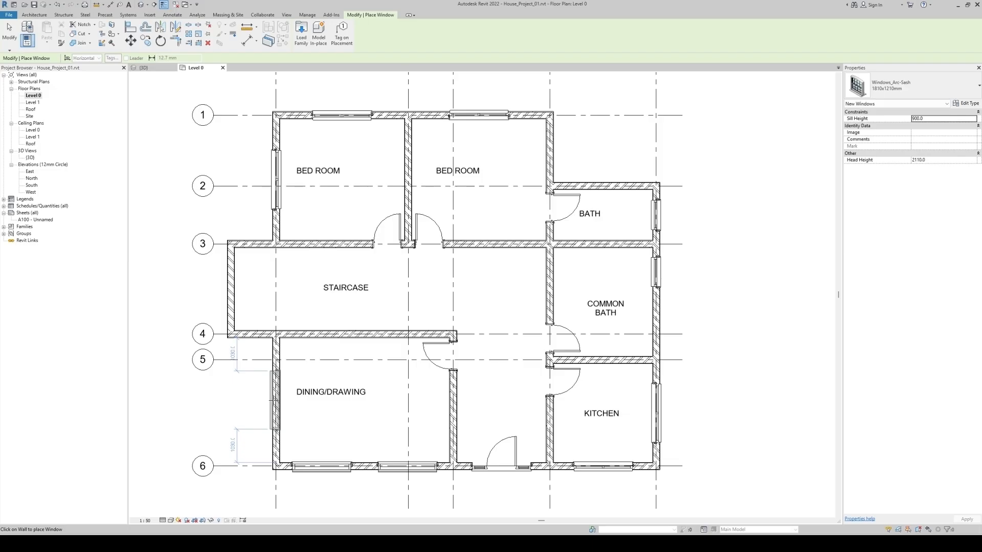
key("Escape")
key("Escape")
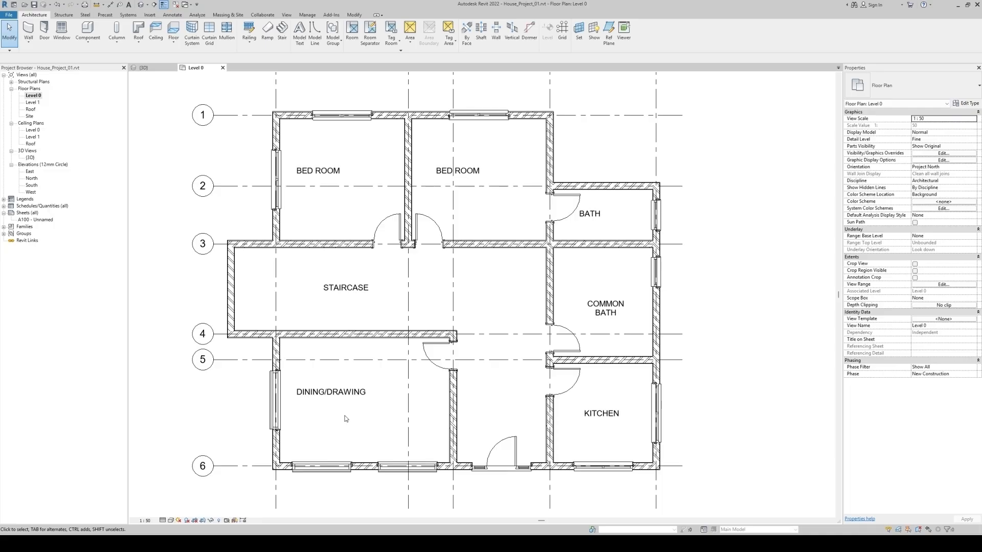
Open the South elevation from its marker in the Level 0 plan, framing the ground-floor windows and entrance door
middle_click_drag(471, 421, 460, 328)
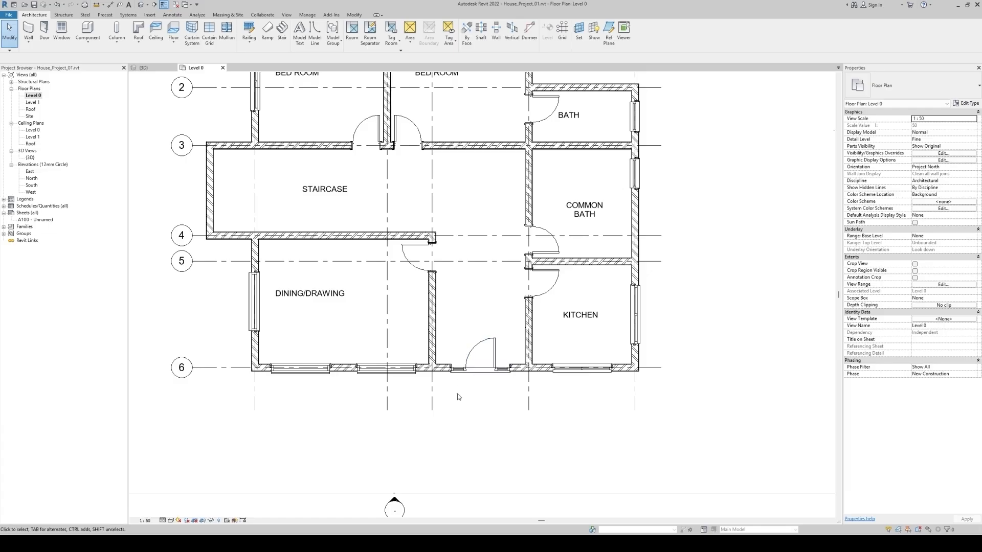
middle_click_drag(463, 472, 478, 405)
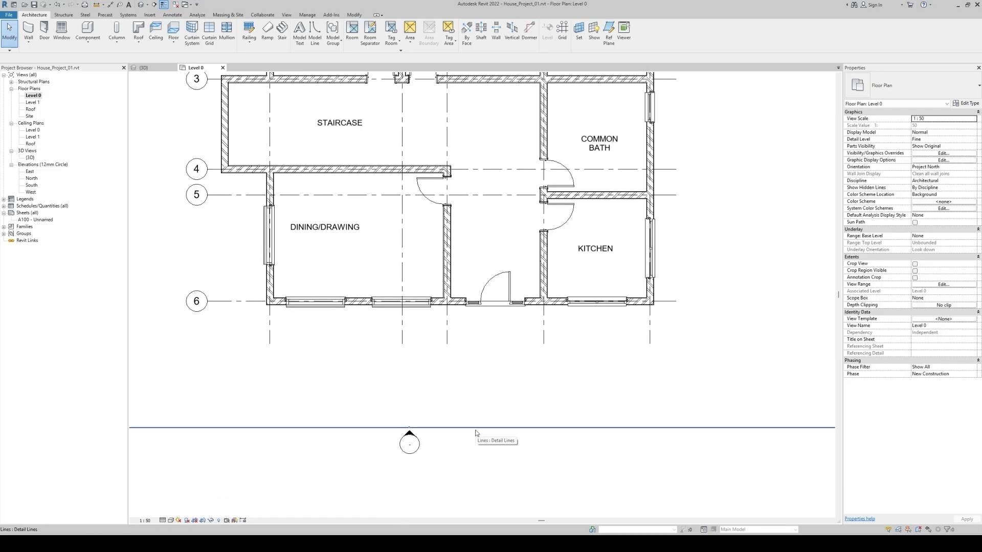
double_click(410, 436)
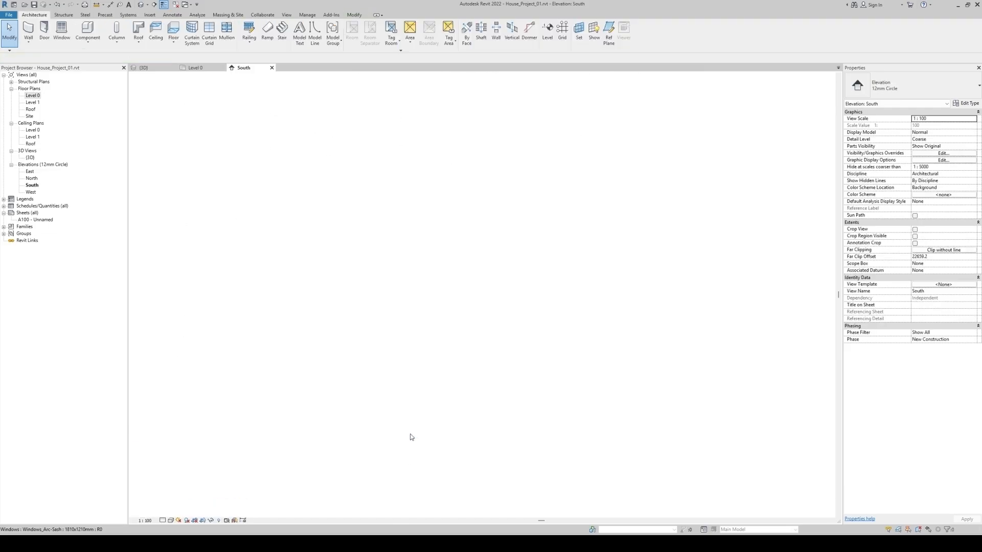
middle_click_drag(652, 471, 635, 416)
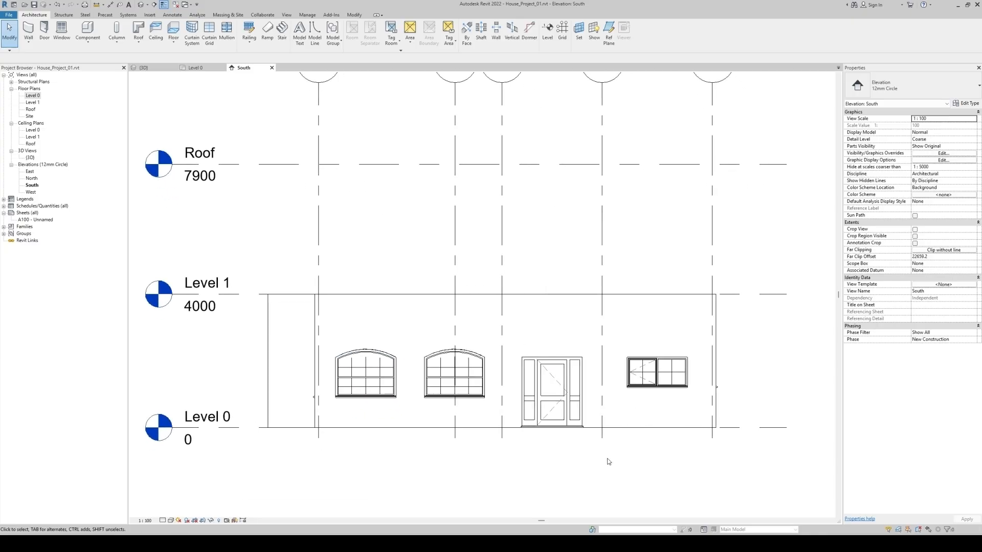
scroll(557, 457, "up", 1)
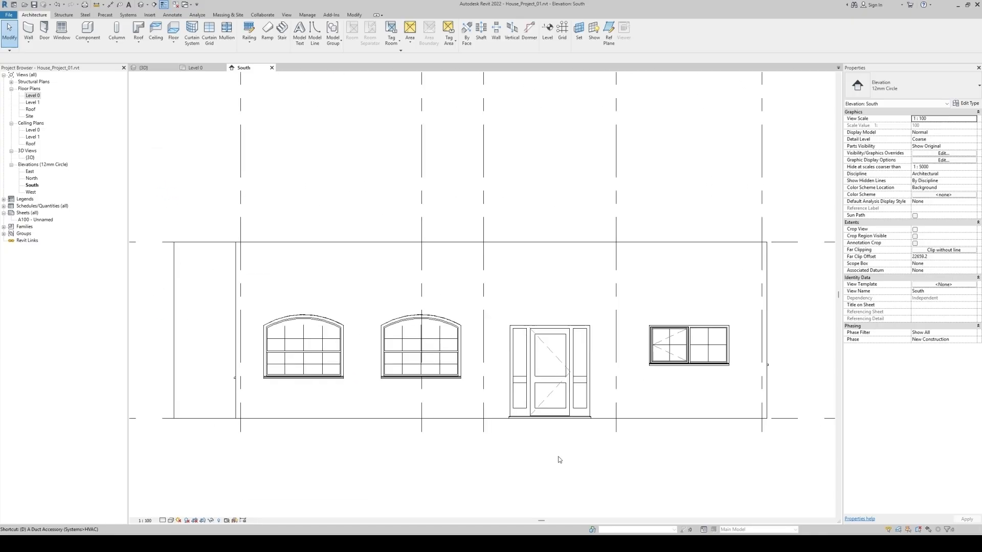
Draw a horizontal detail line from the kitchen window's top outer corner across the door and both arched windows
key("d")
key("l")
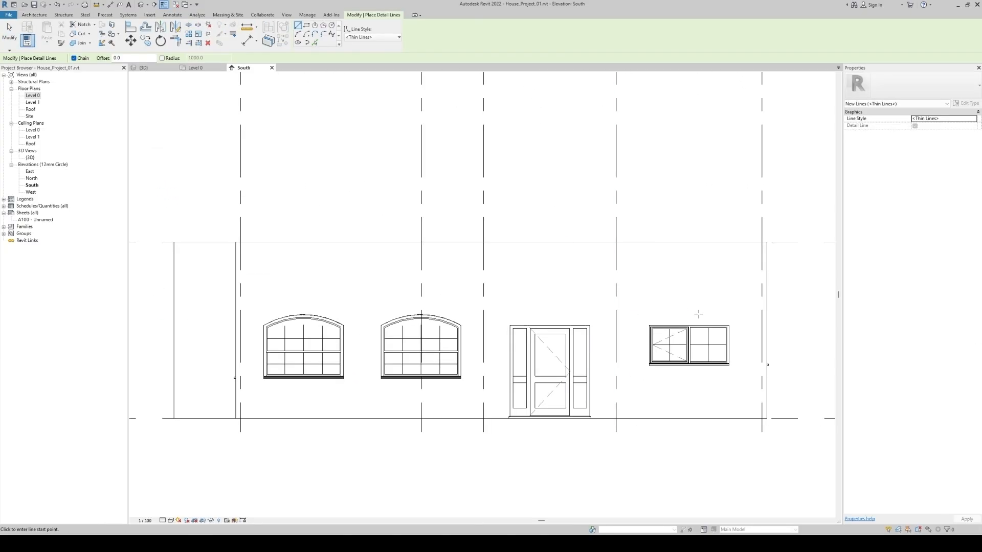
left_click(729, 326)
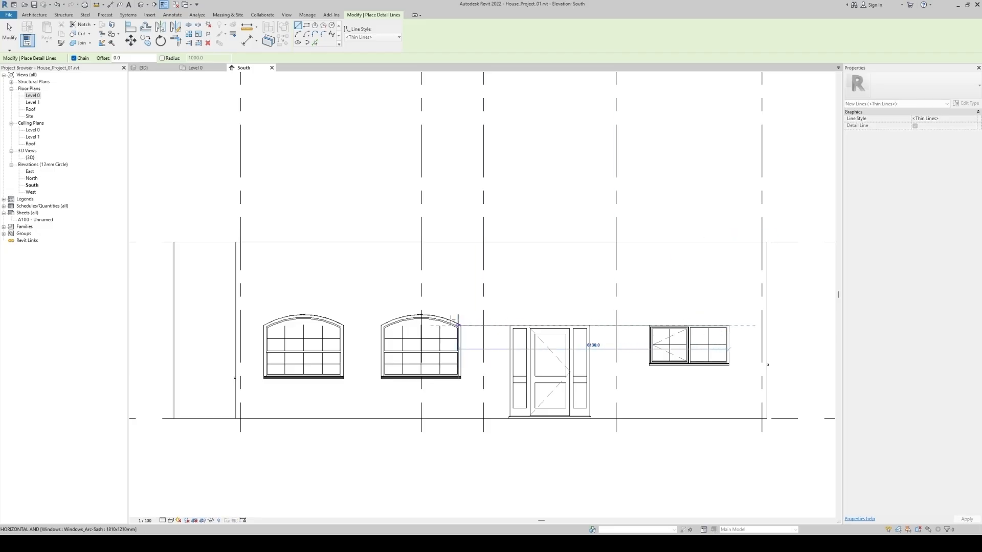
left_click(194, 325)
key("Escape")
key("Escape")
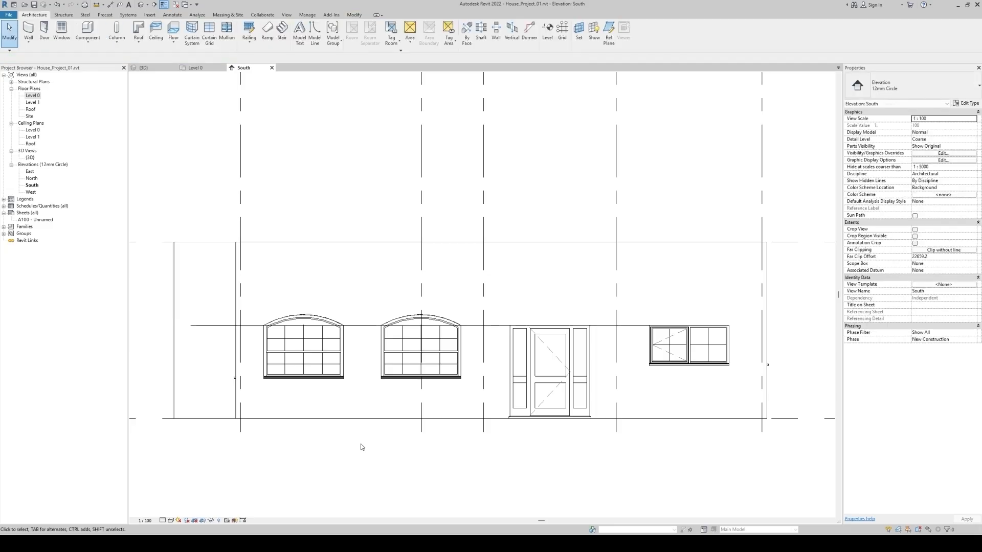
Move both Windows_Arc-Sash 1810x1210mm windows straight down so their arch tops meet the horizontal detail line
left_click(309, 365)
left_click(403, 352, "ctrl")
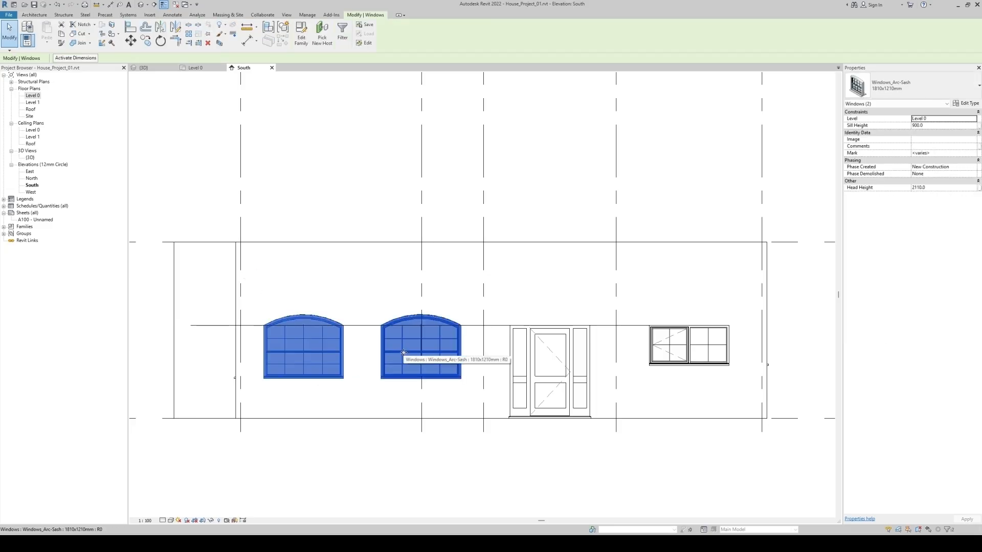
key("v")
scroll(294, 302, "up", 8)
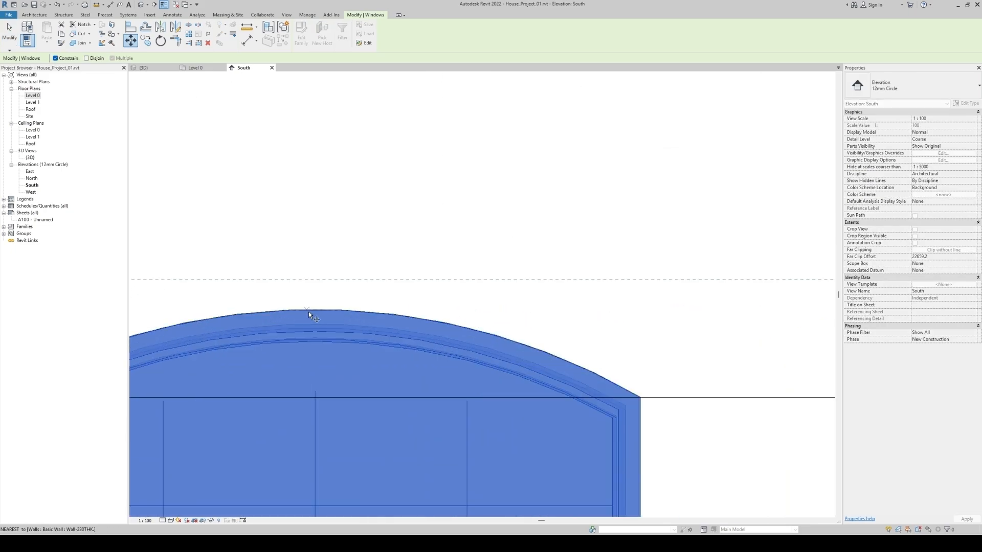
left_click(314, 309)
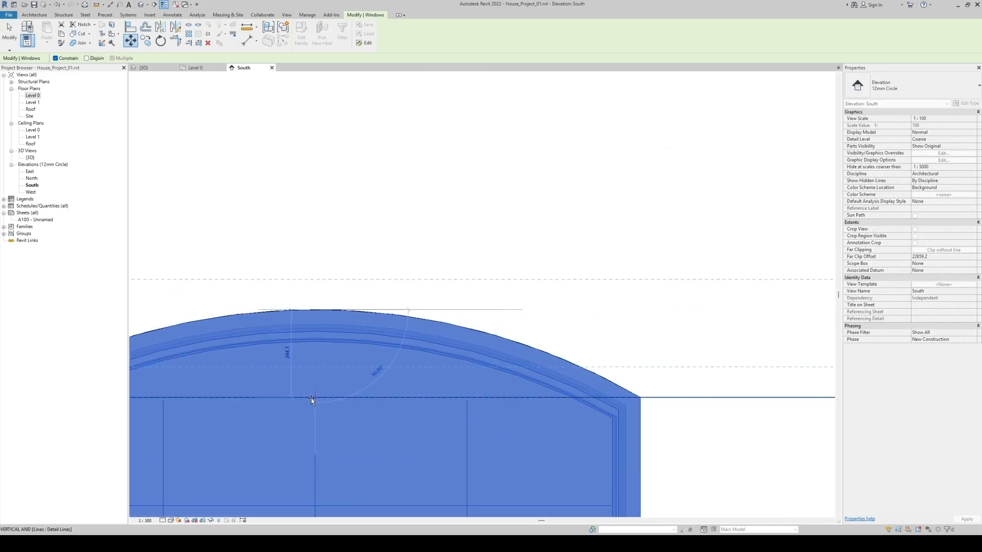
left_click(309, 398)
scroll(327, 307, "down", 6)
left_click(400, 484)
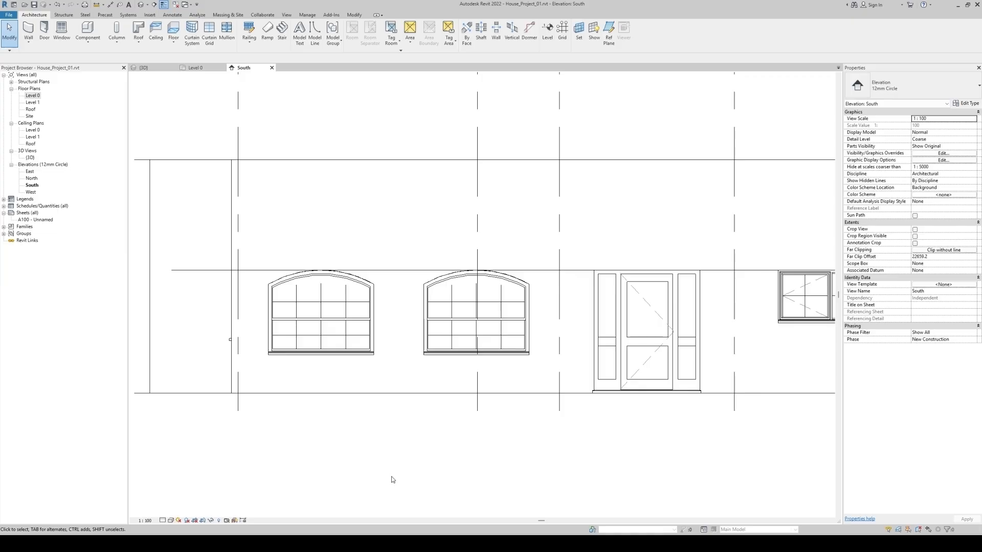
Duplicate the type of the arched window nearest the entrance door as 200x1210mm
left_click(490, 325)
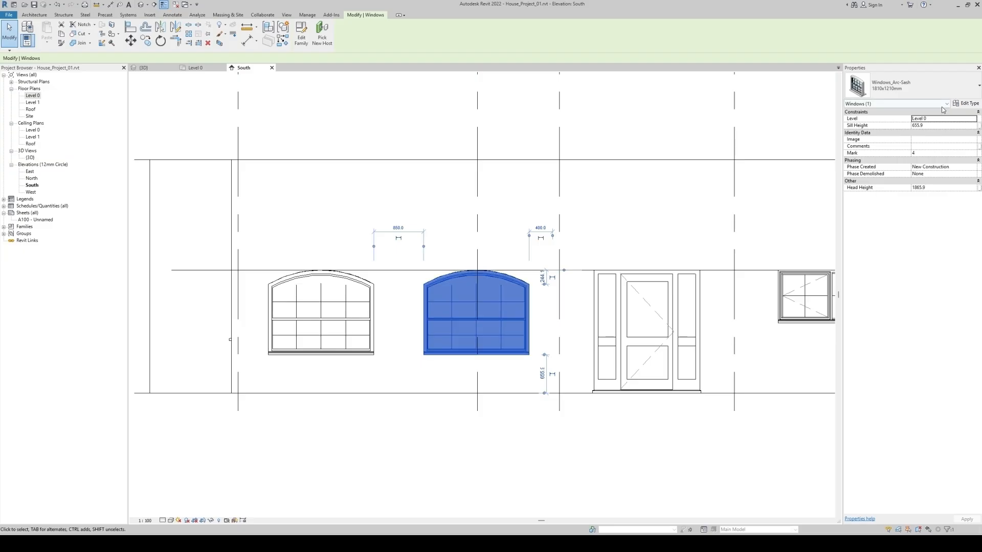
left_click(965, 103)
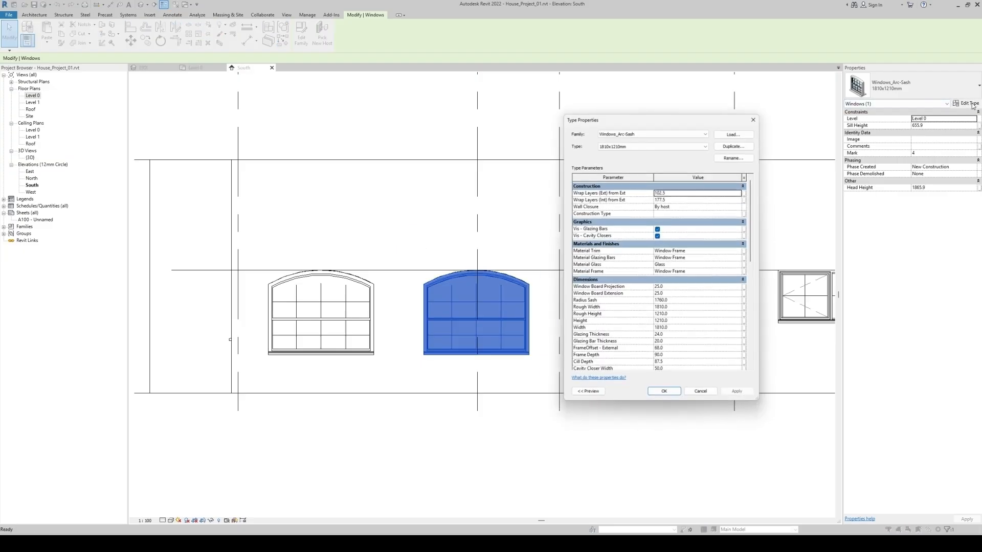
left_click(735, 145)
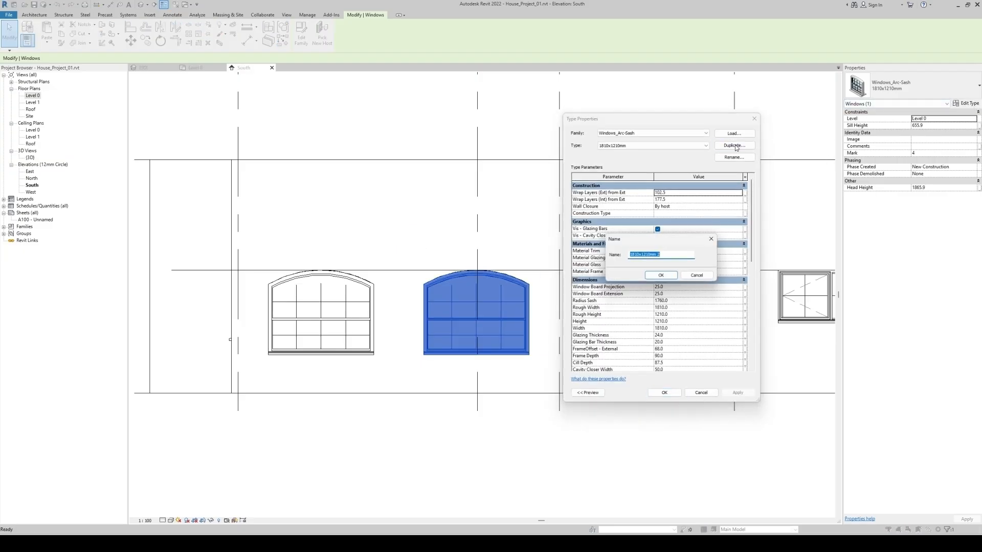
left_click(635, 257)
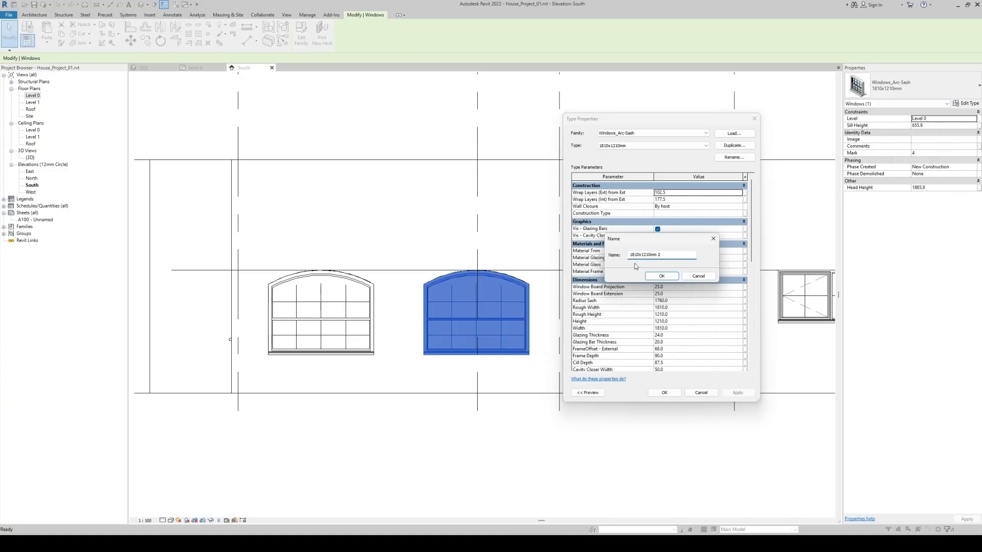
key("BackSpace")
key("BackSpace")
type("20")
left_click(661, 276)
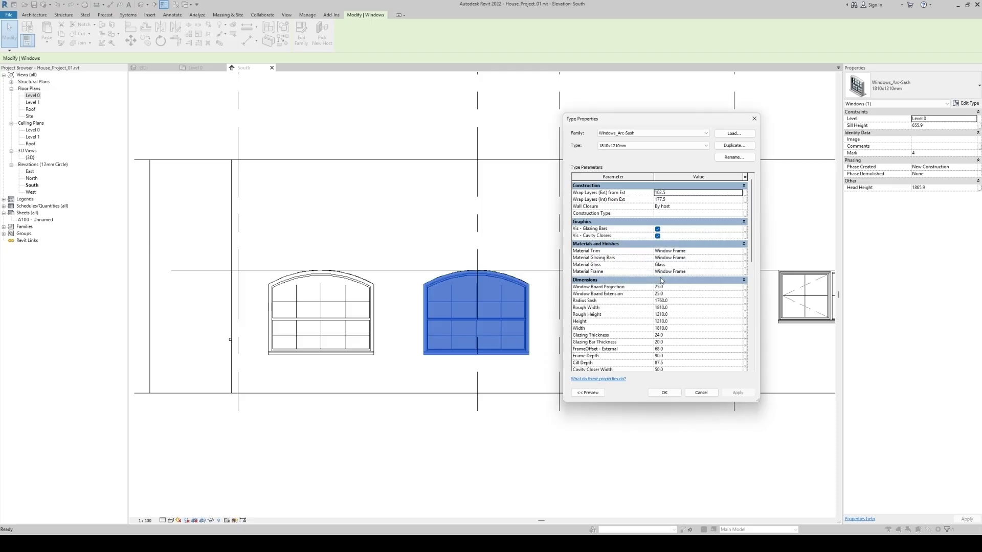
Increase the Rough Width of the 200x1210mm window type and apply the change
left_click(671, 309)
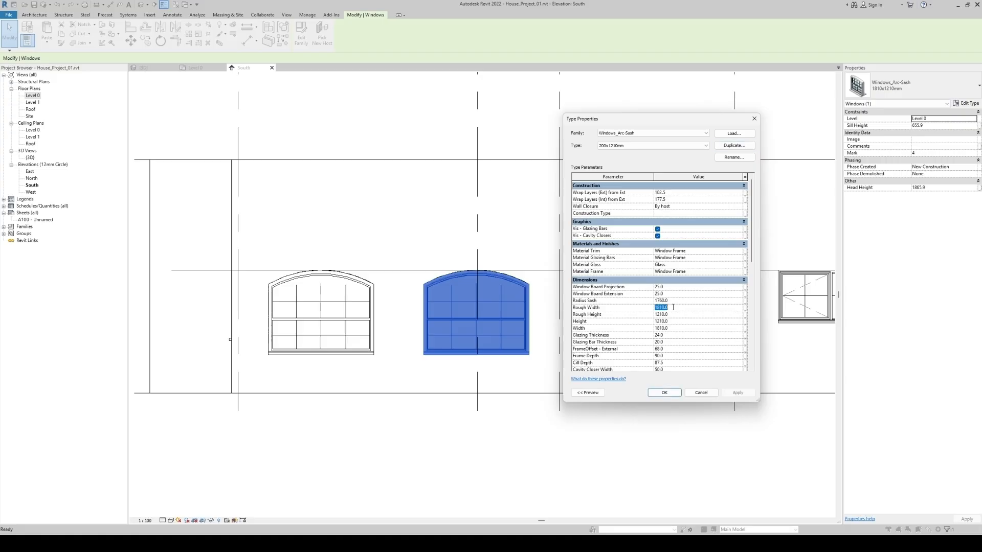
type("2000")
left_click(666, 393)
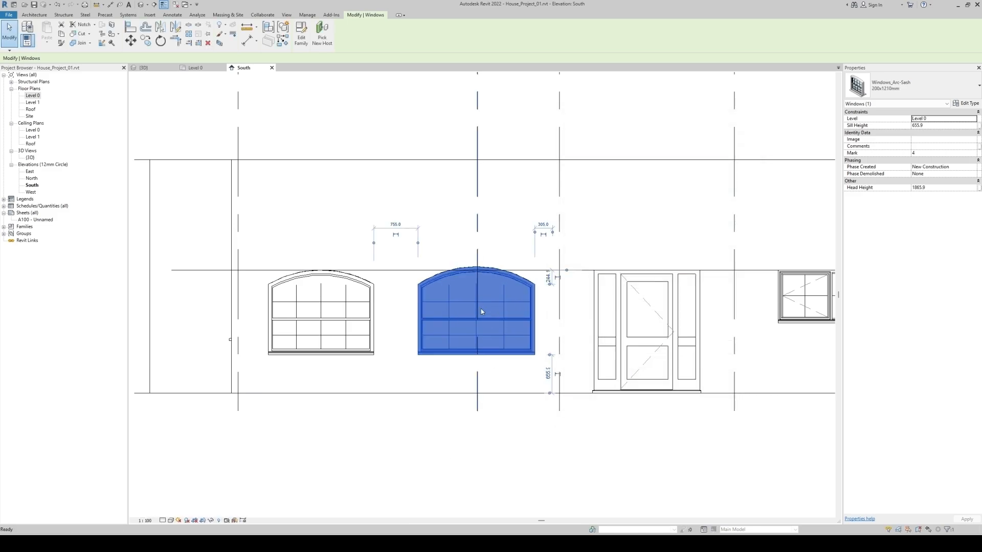
key("Escape")
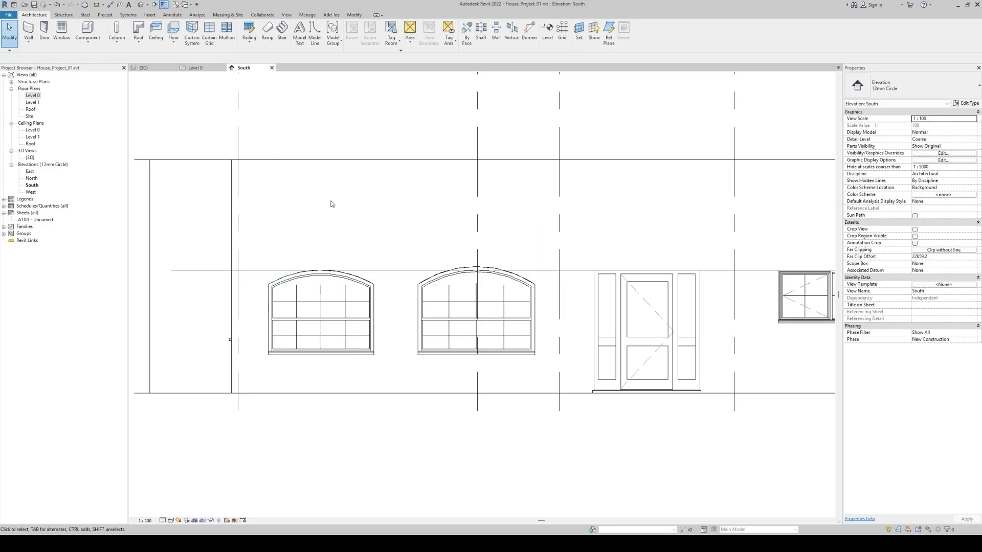
Match the other arched window in the South elevation to the Windows_Arc-Sash 200x1210mm type
key("m")
key("a")
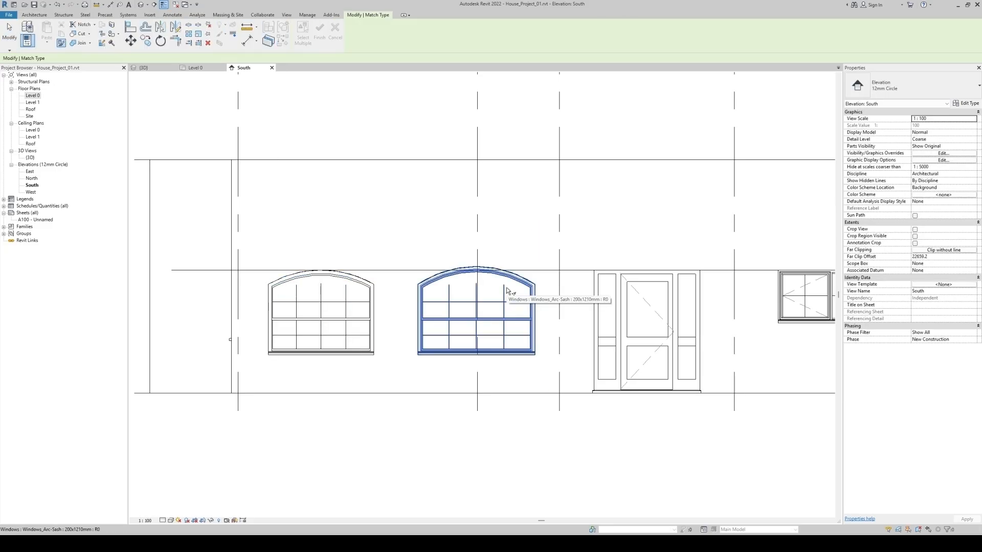
left_click(506, 287)
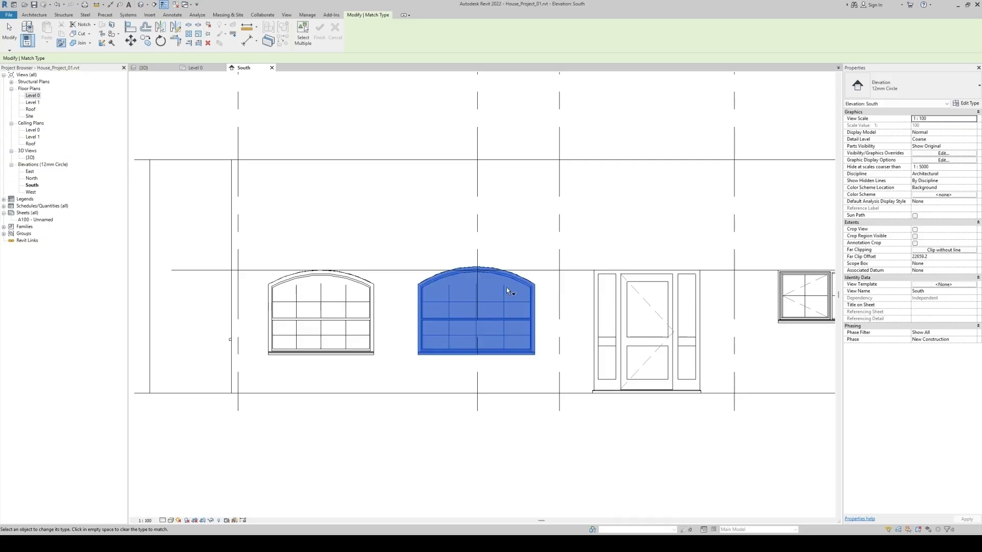
left_click(319, 304)
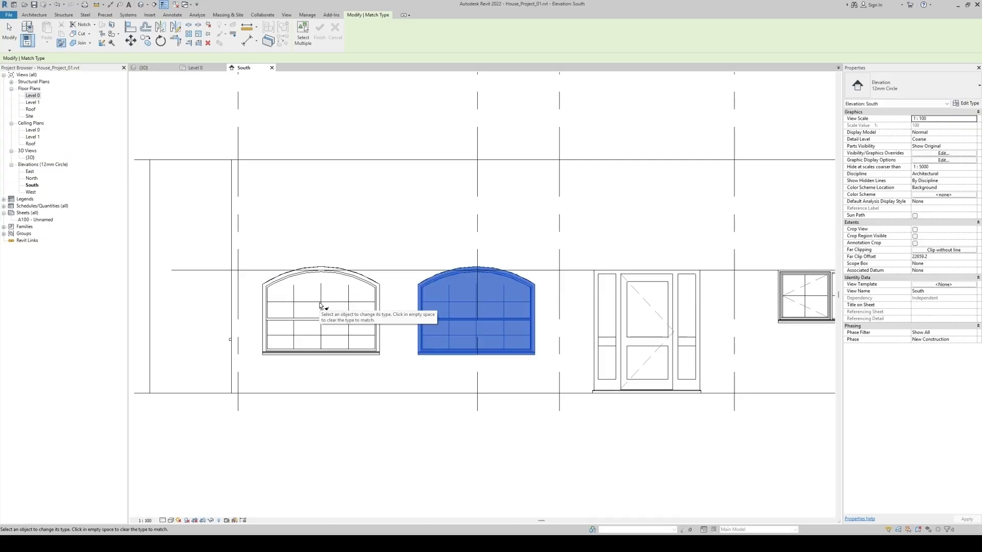
left_click(394, 314)
key("Escape")
Move both 200x1210mm arched windows down so the tops of their wider arches align with the detail line
left_click(444, 308)
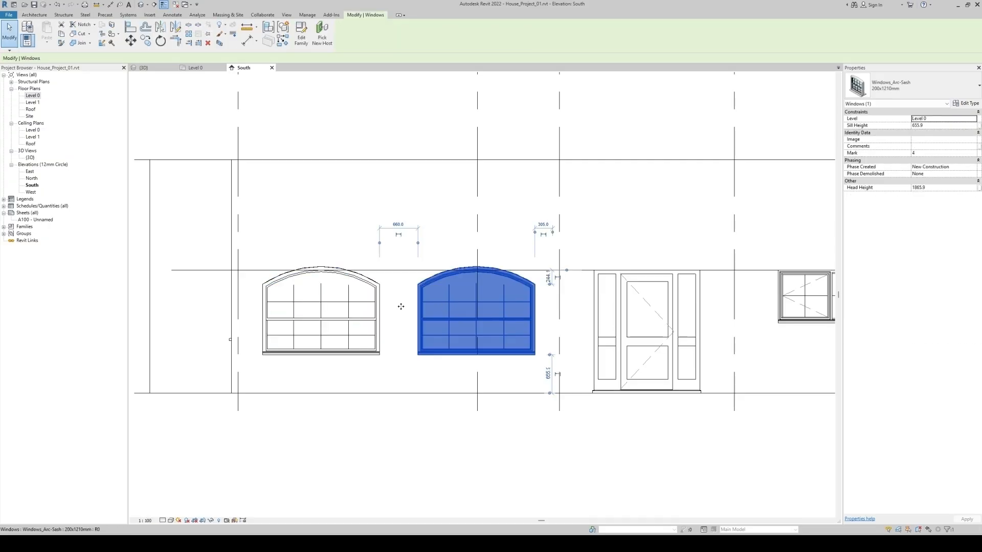
left_click(340, 307, "ctrl")
left_click(131, 41)
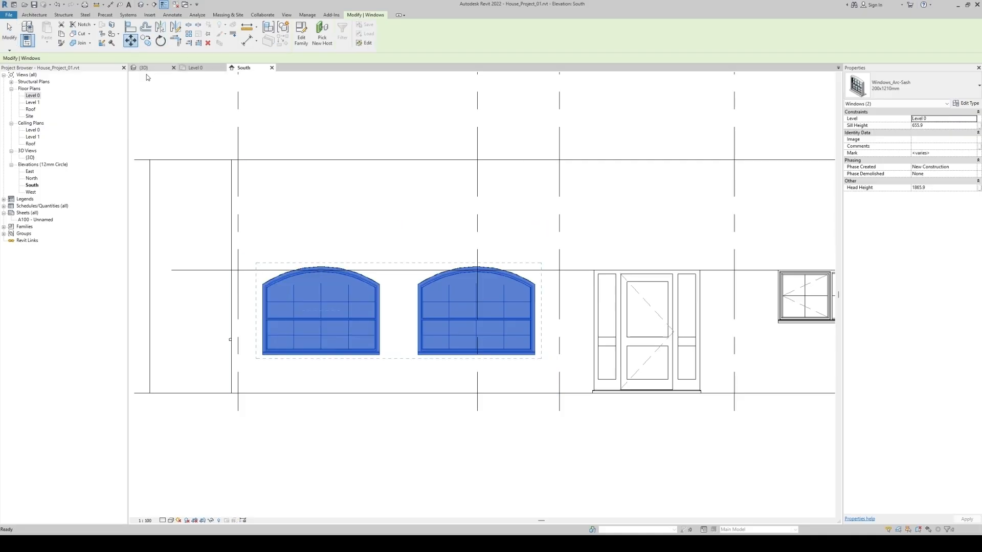
scroll(323, 278, "up", 8)
left_click(304, 241)
left_click(305, 275)
key("Escape")
scroll(317, 264, "down", 10)
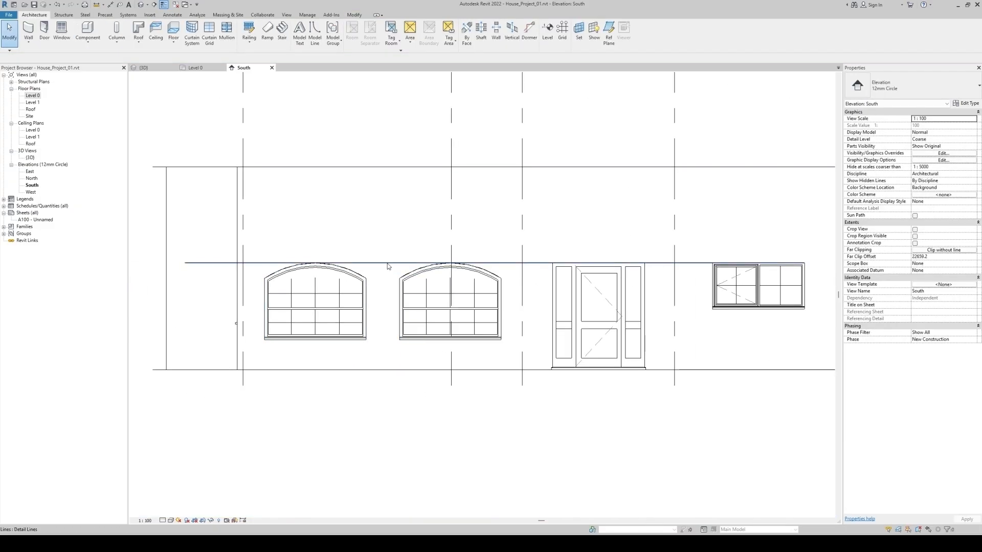
Open the 3D view and examine the front windows and the whole house from angled views above
left_click(196, 71)
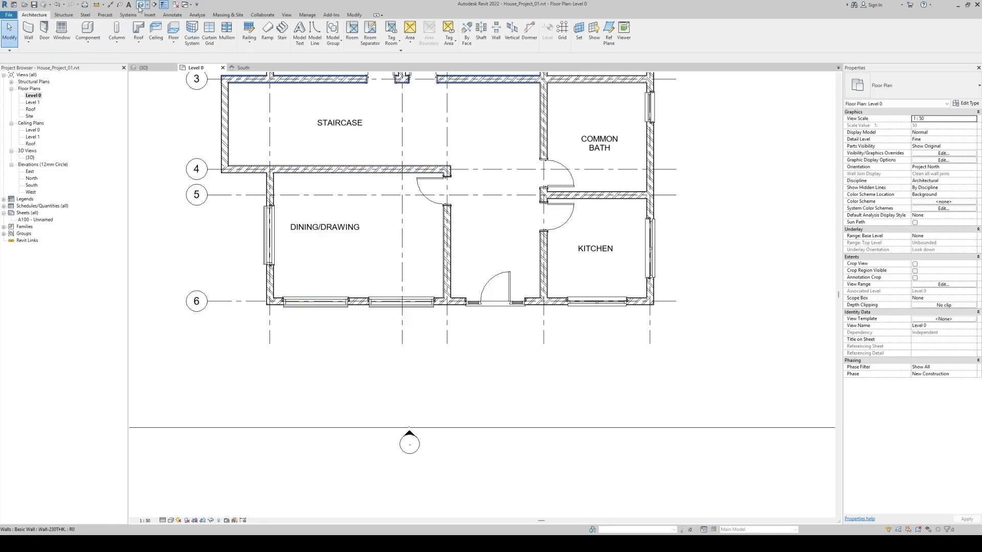
left_click(140, 6)
middle_click_drag(738, 413, 812, 378, "shift")
middle_click_drag(690, 285, 605, 417, "shift")
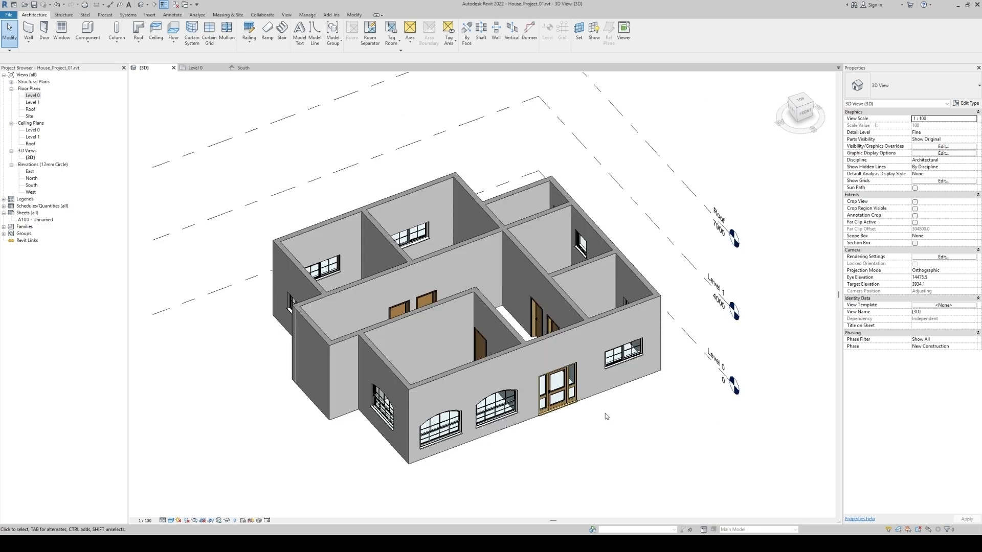
middle_click_drag(676, 333, 508, 329, "shift")
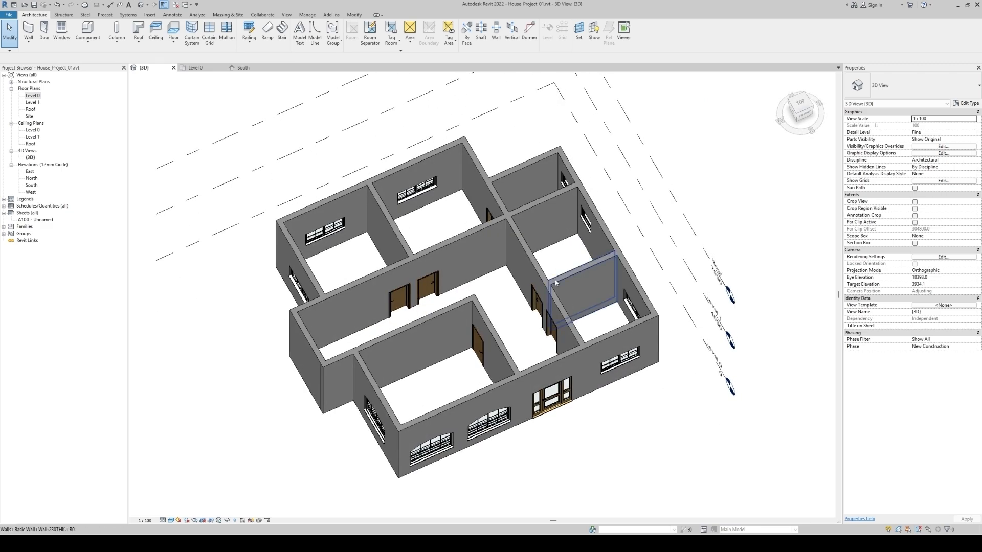